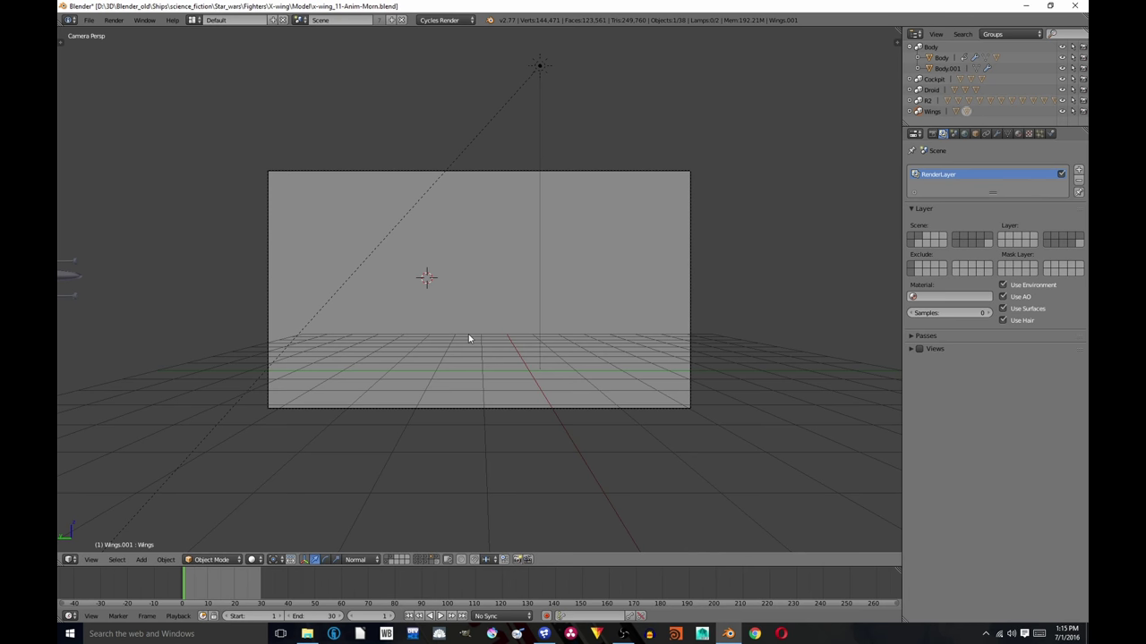
# Show the X-wing scene's render settings: 1280×720, frames 1–30, 24 fps, 16-bit RGB PNG output.
pyautogui.click(931, 133)
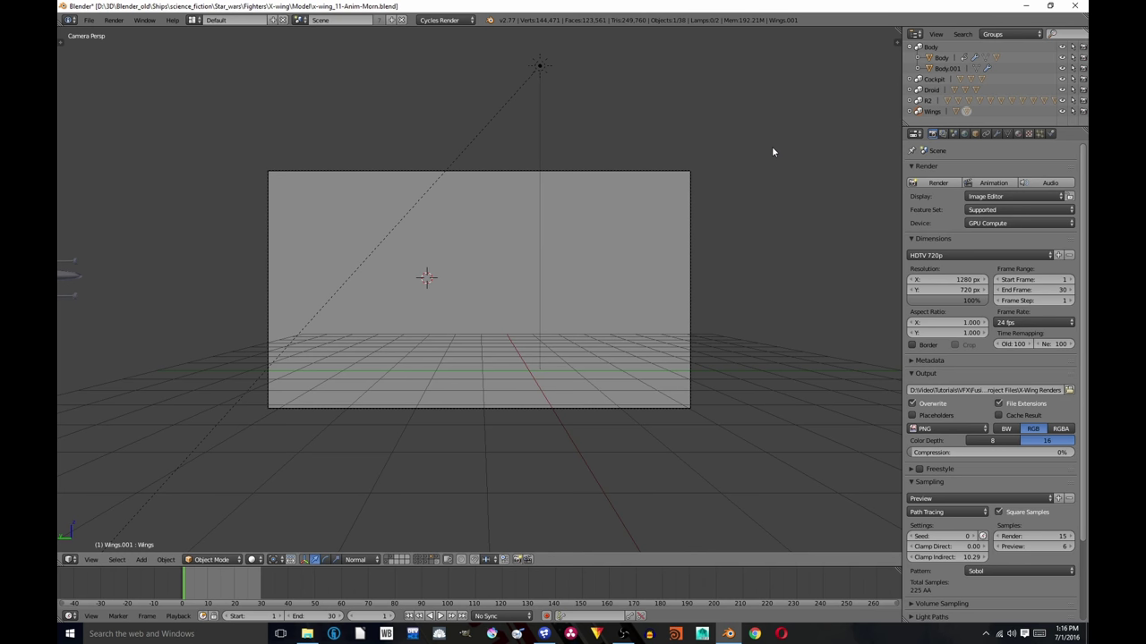
# Play and scrub the timeline to watch the X-wing fly across the camera view, ending on frame 9.
pyautogui.click(216, 578)
pyautogui.hotkey('alt', 'a')
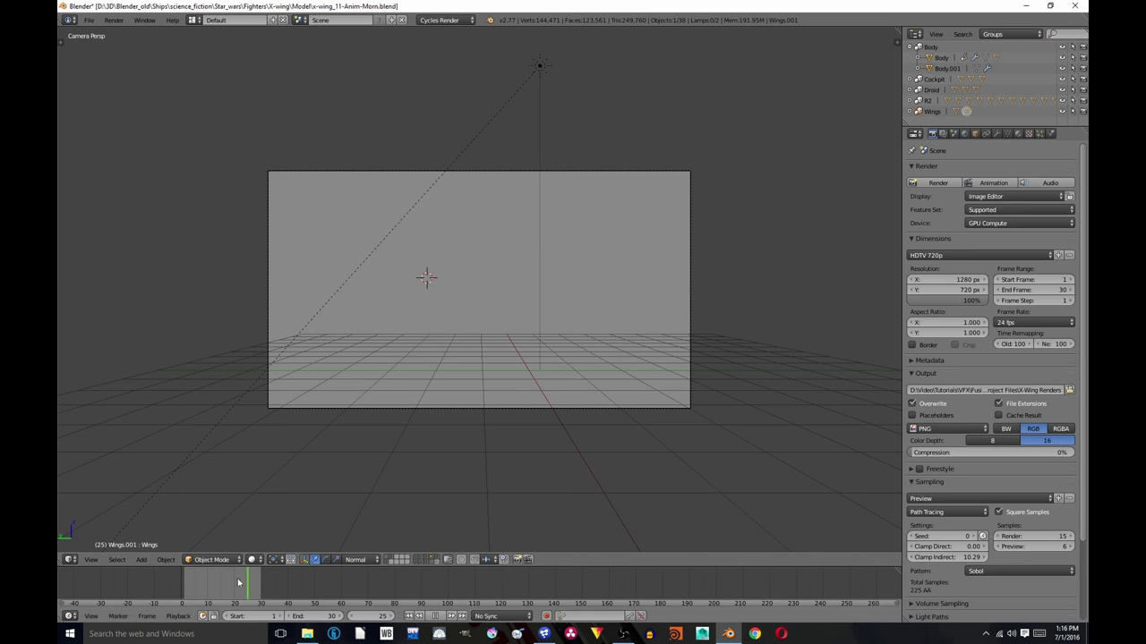
pyautogui.moveTo(206, 578); pyautogui.dragTo(194, 579)
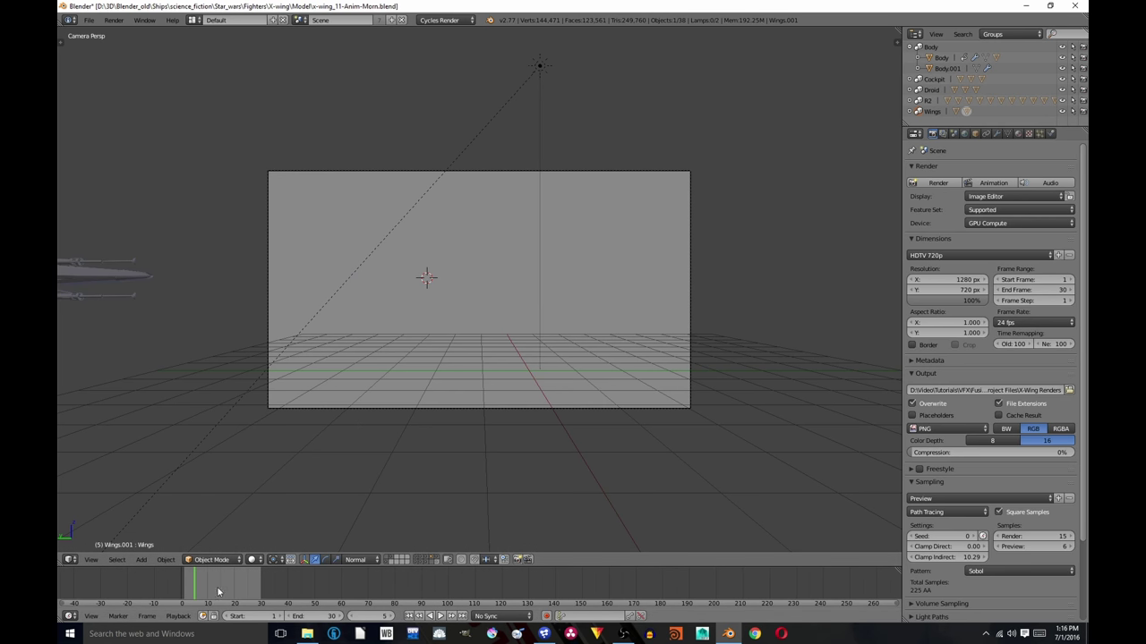
pyautogui.moveTo(221, 580)
pyautogui.mouseDown()
pyautogui.moveTo(199, 578)
pyautogui.moveTo(211, 577)
pyautogui.mouseUp()
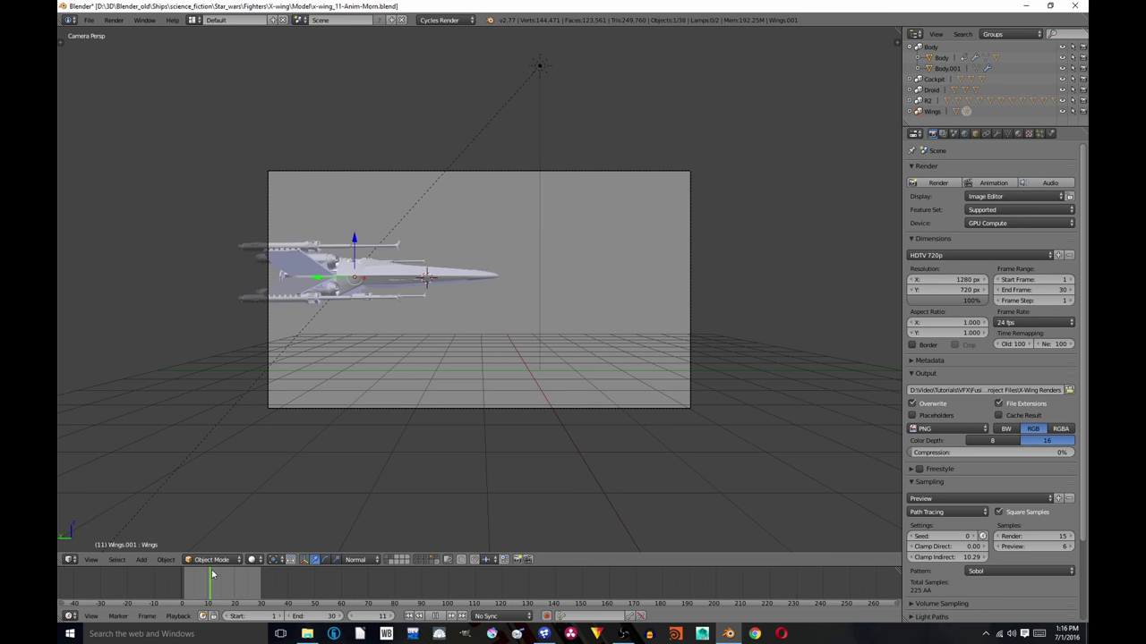
pyautogui.scroll(-4, 954, 528)
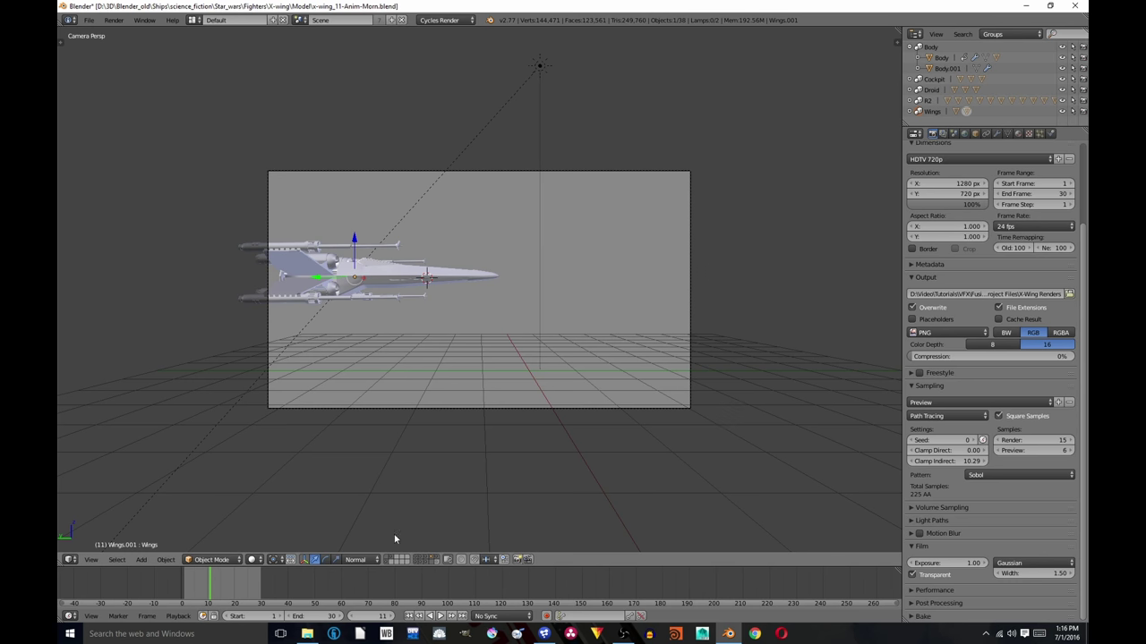
pyautogui.moveTo(206, 580)
pyautogui.mouseDown()
pyautogui.moveTo(237, 585)
pyautogui.moveTo(195, 582)
pyautogui.moveTo(240, 582)
pyautogui.moveTo(194, 580)
pyautogui.moveTo(219, 582)
pyautogui.mouseUp()
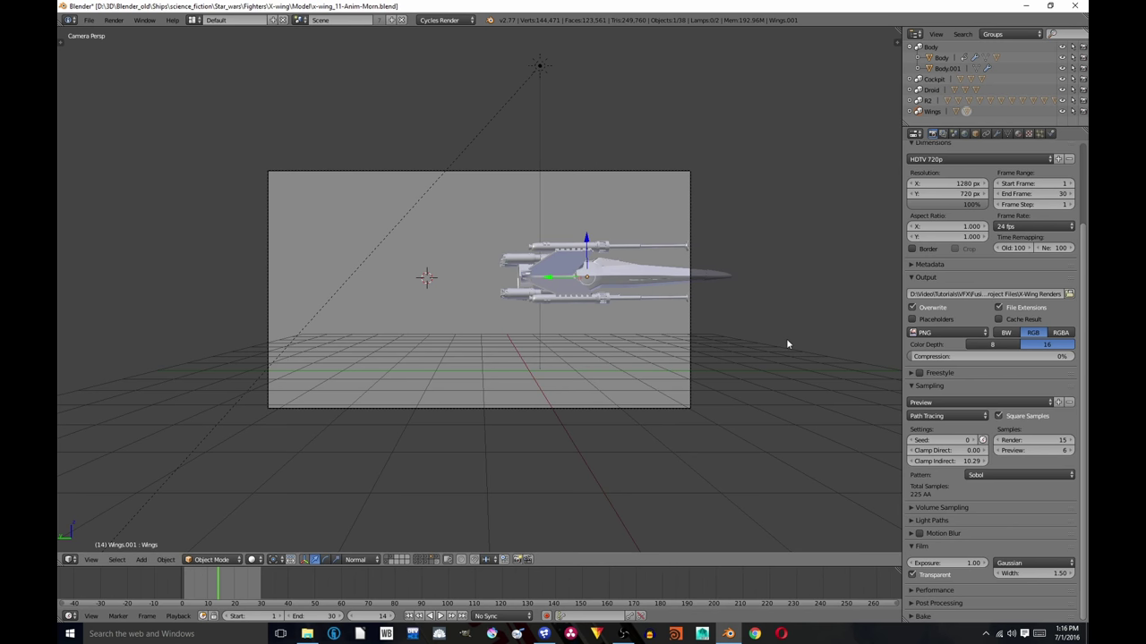
pyautogui.press('Left')
pyautogui.press('Left')
pyautogui.press('Left')
pyautogui.press('Left')
pyautogui.press('Left')
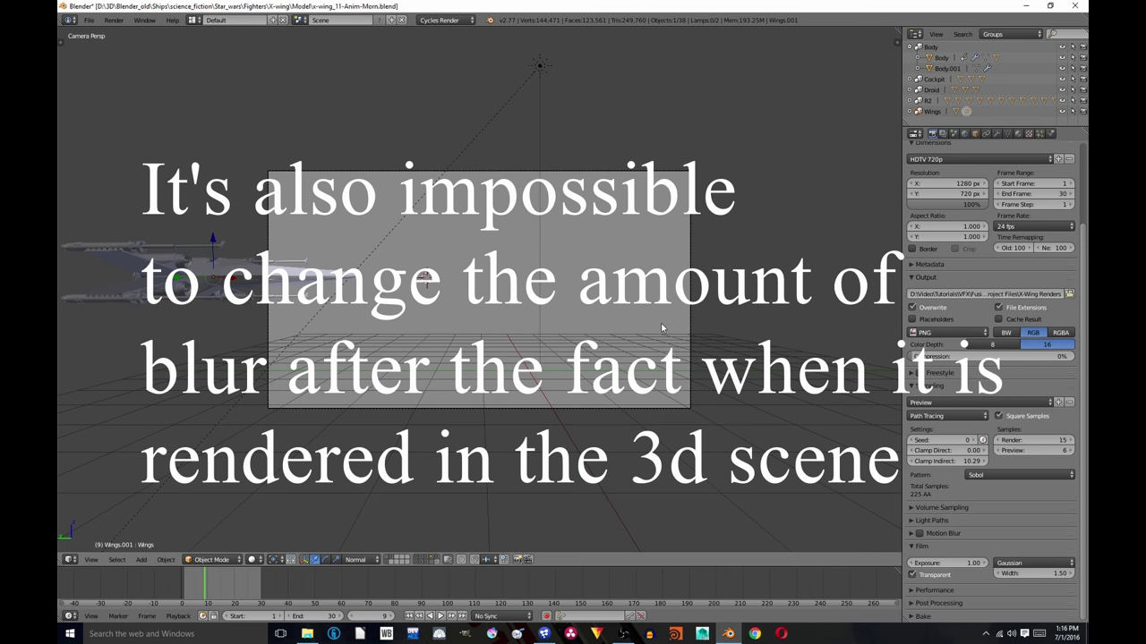
# Enable the Vector render pass in the render layer's Passes.
pyautogui.click(942, 133)
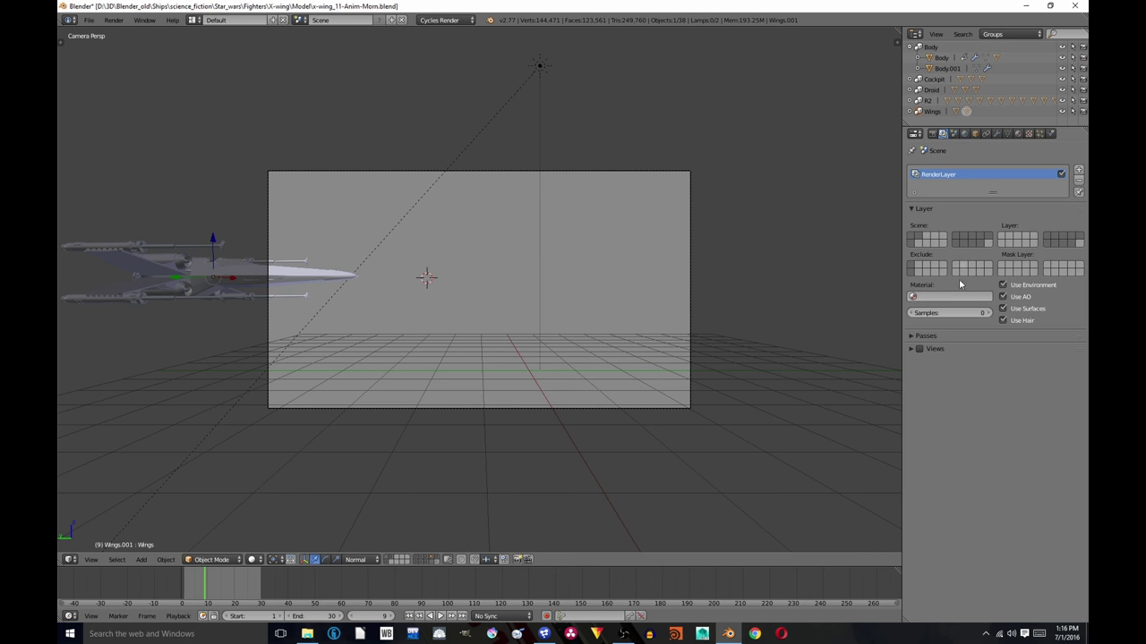
pyautogui.click(958, 336)
pyautogui.click(929, 401)
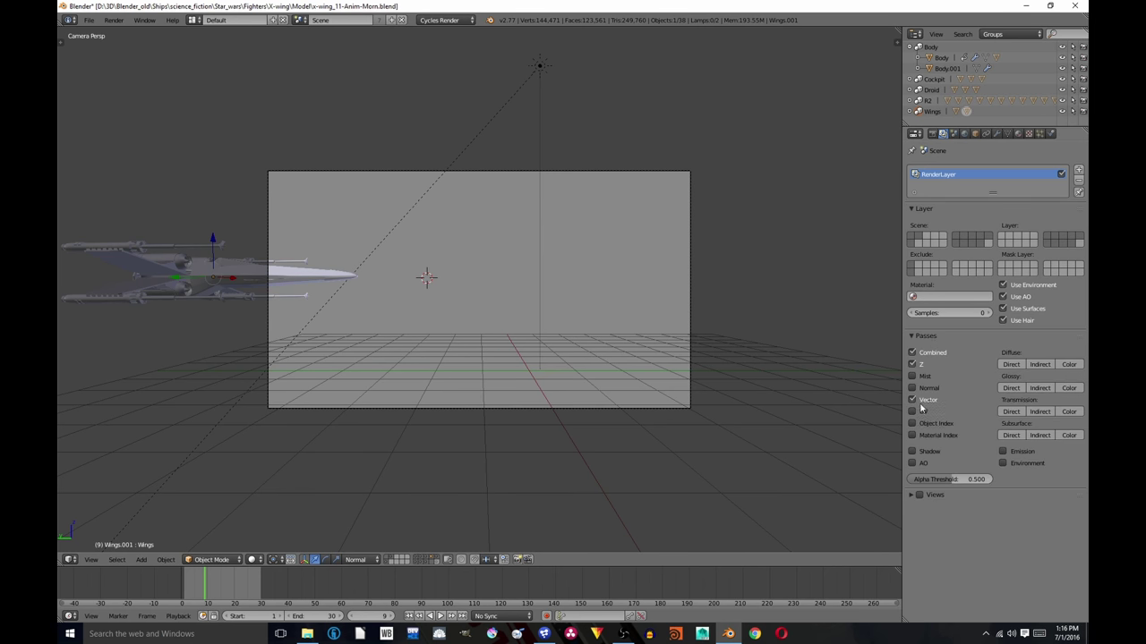
# Set the output file format to OpenEXR MultiLayer with Float (Full) colour depth.
pyautogui.click(932, 134)
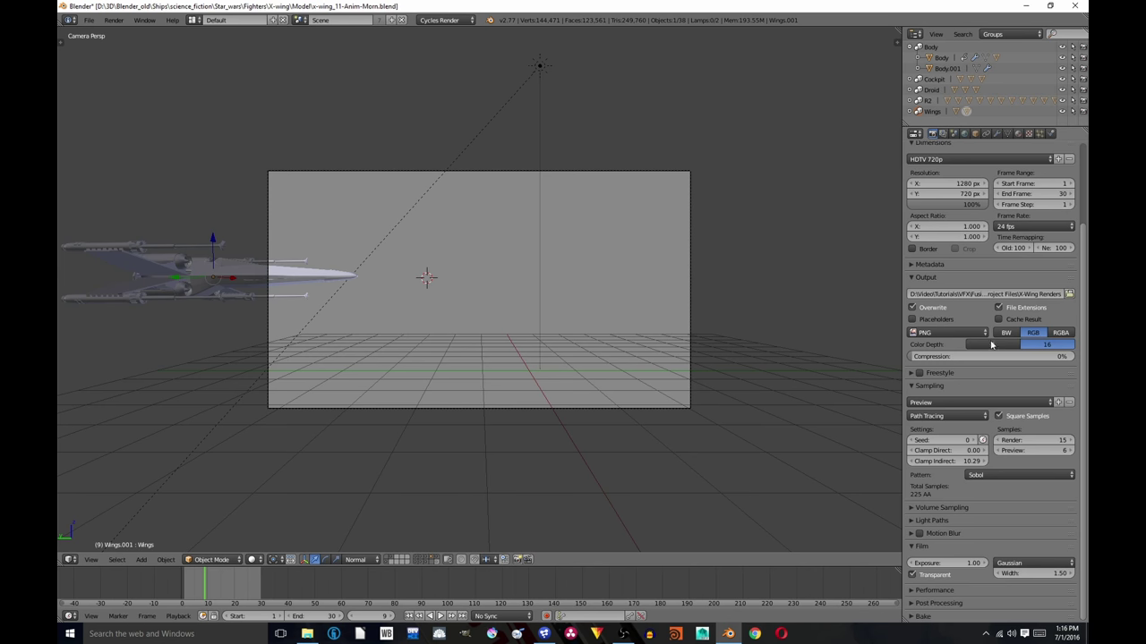
pyautogui.click(971, 332)
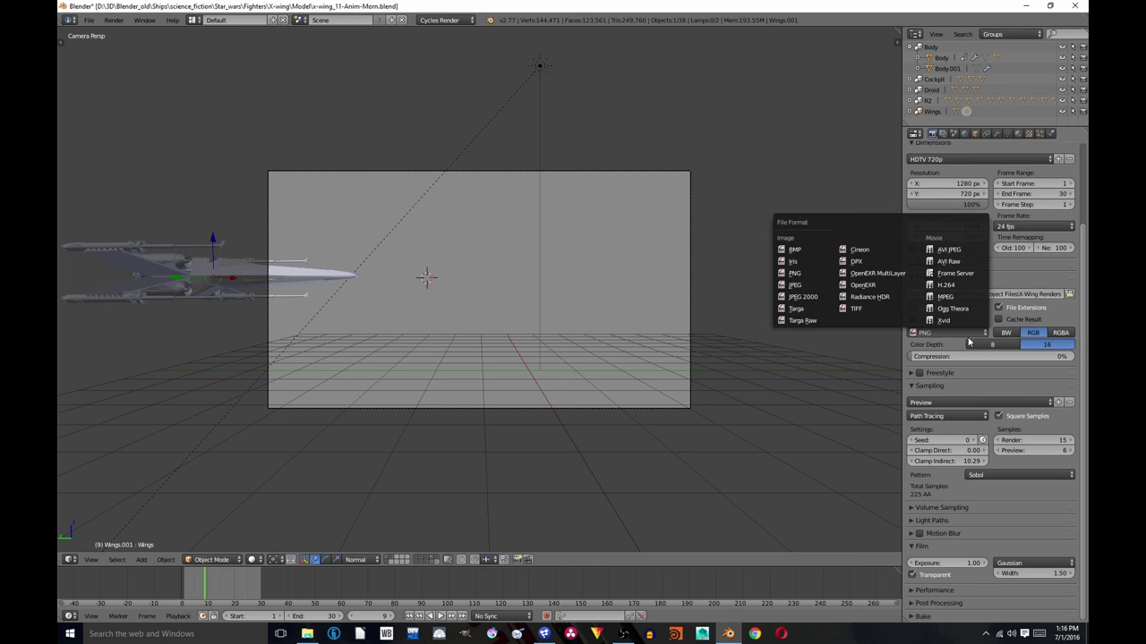
pyautogui.click(902, 274)
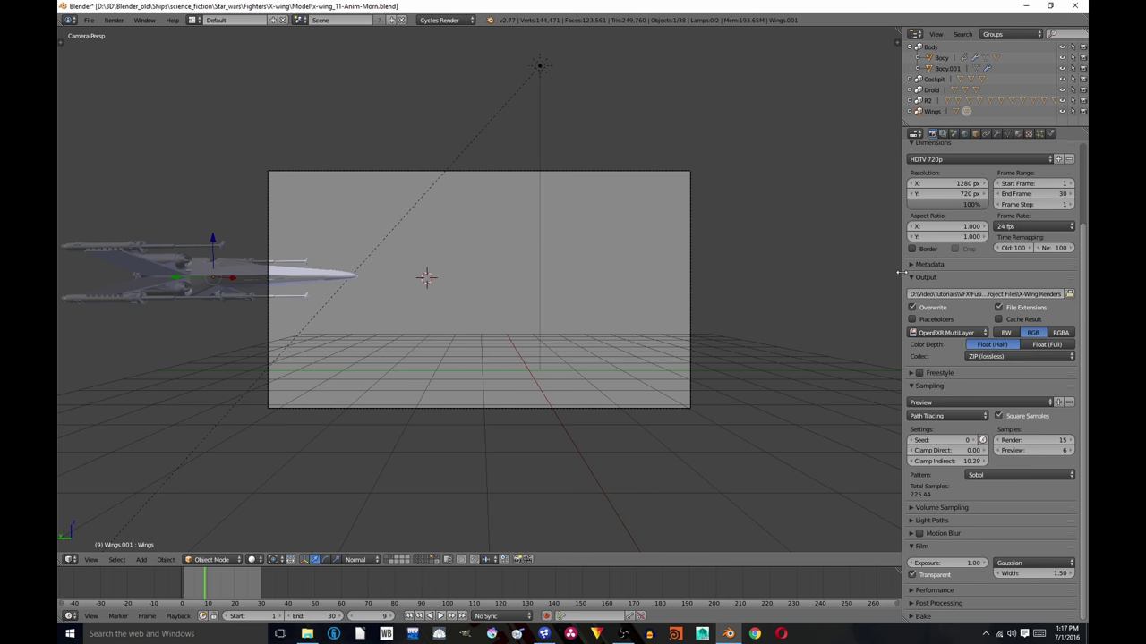
pyautogui.click(1047, 345)
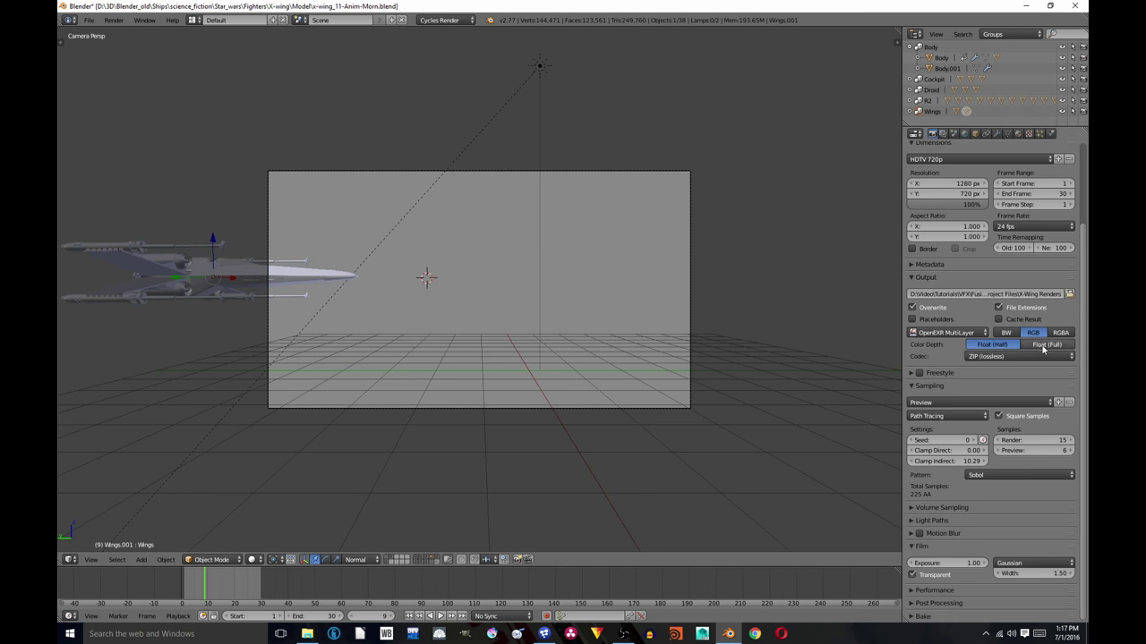
# Set the render output path to the X-Wing Renders folder.
pyautogui.click(1071, 295)
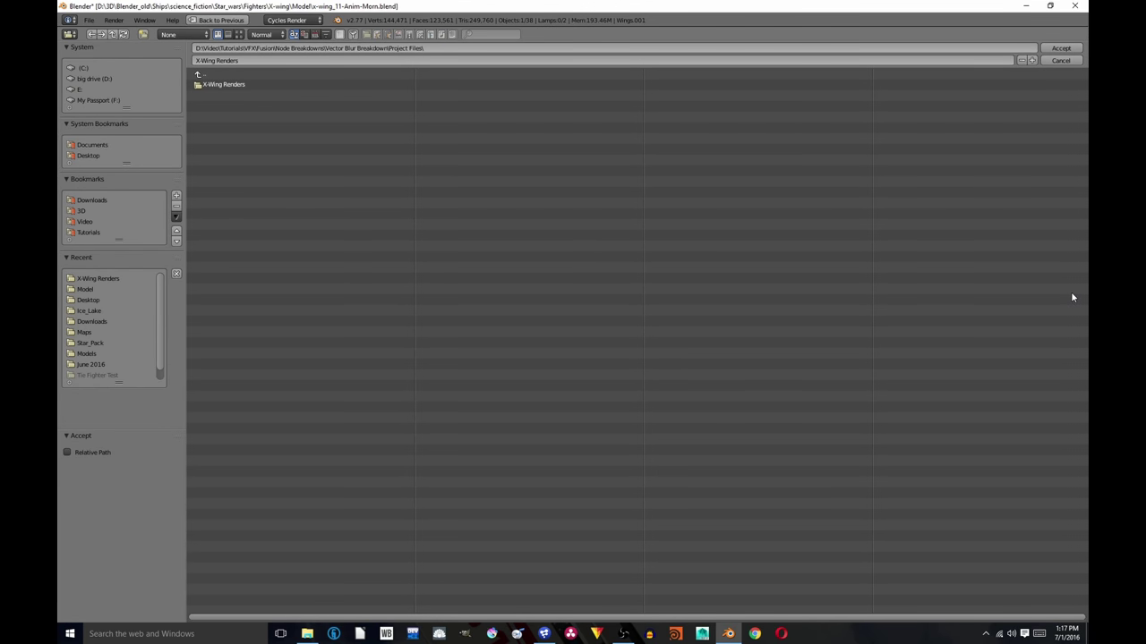
pyautogui.click(278, 85)
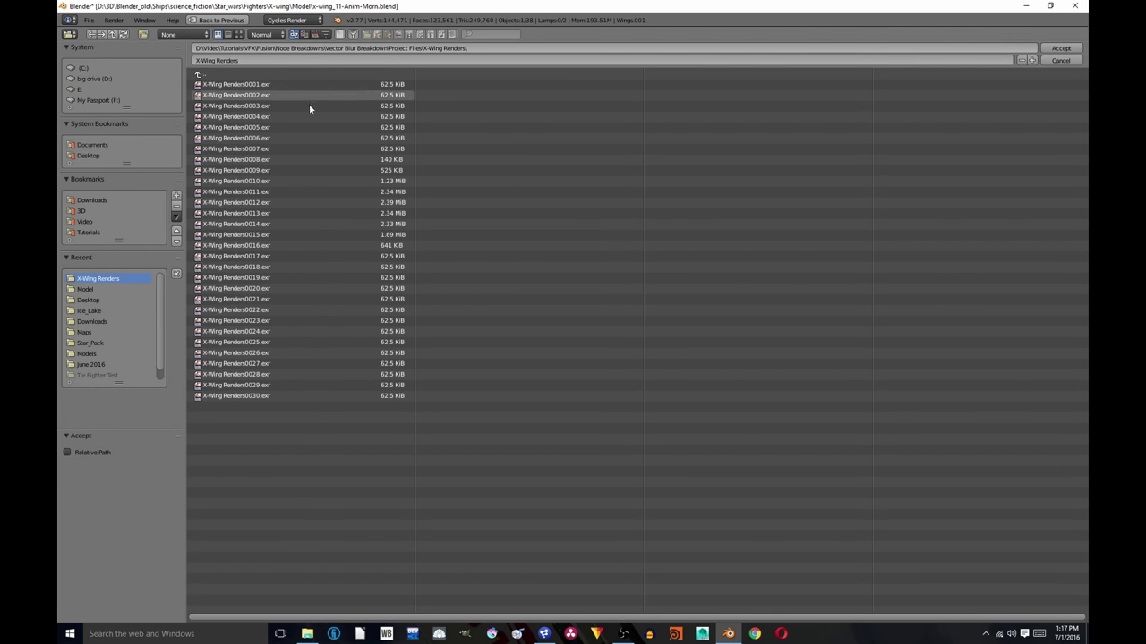
pyautogui.click(1060, 48)
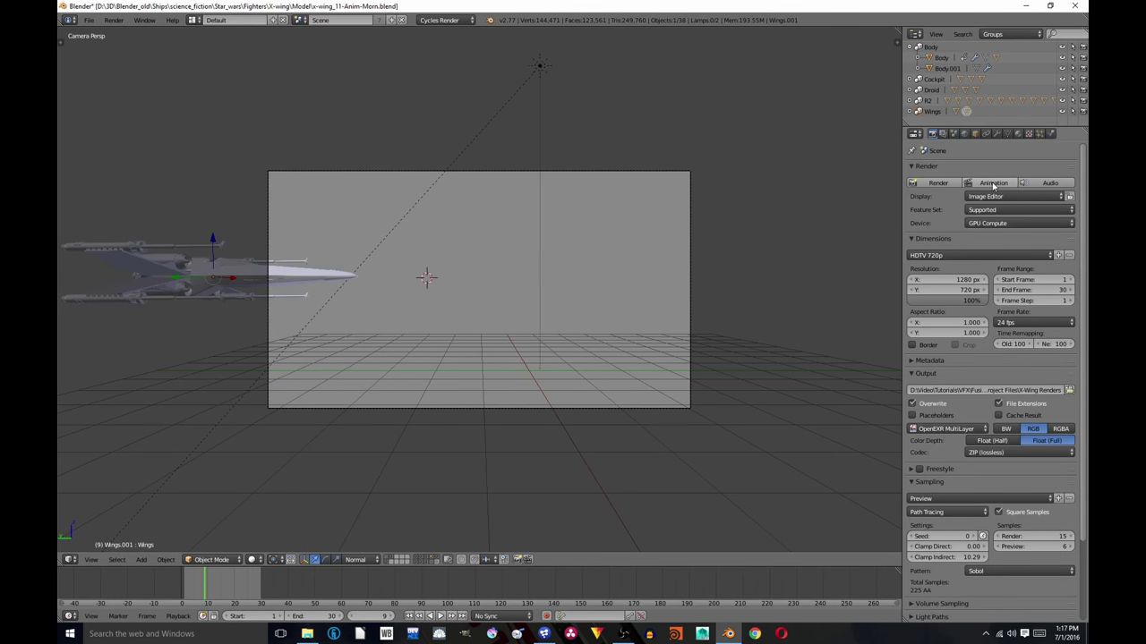
# Check the shot around frame 14, then render the whole animation to disk.
pyautogui.click(234, 591)
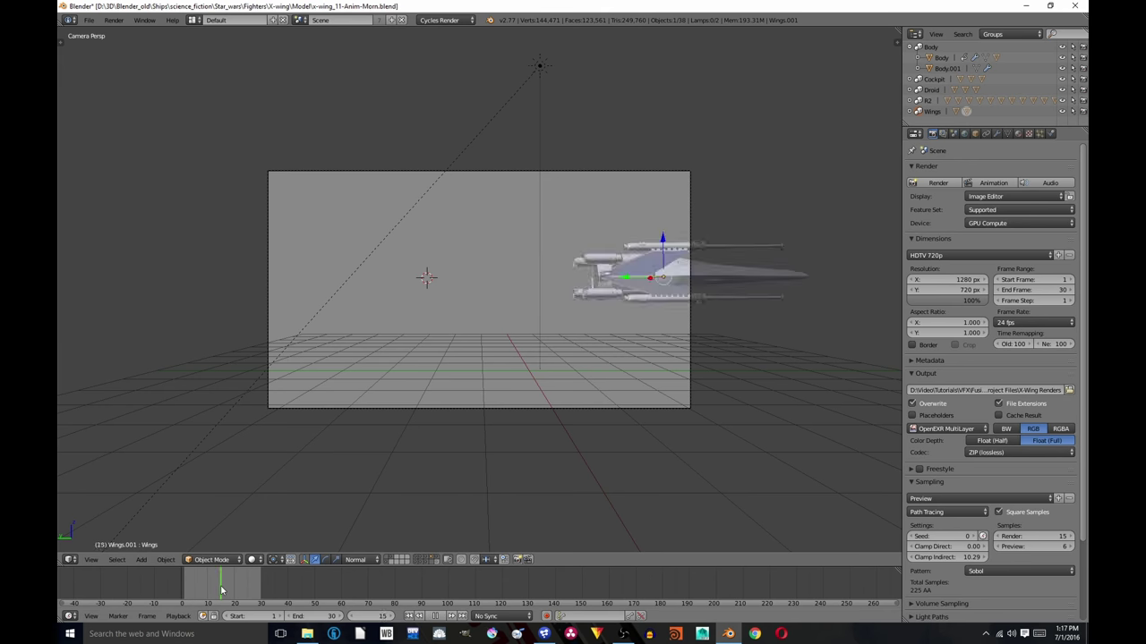
pyautogui.hotkey('shift', 'Left')
pyautogui.moveTo(243, 584); pyautogui.dragTo(208, 588)
pyautogui.press('F12')
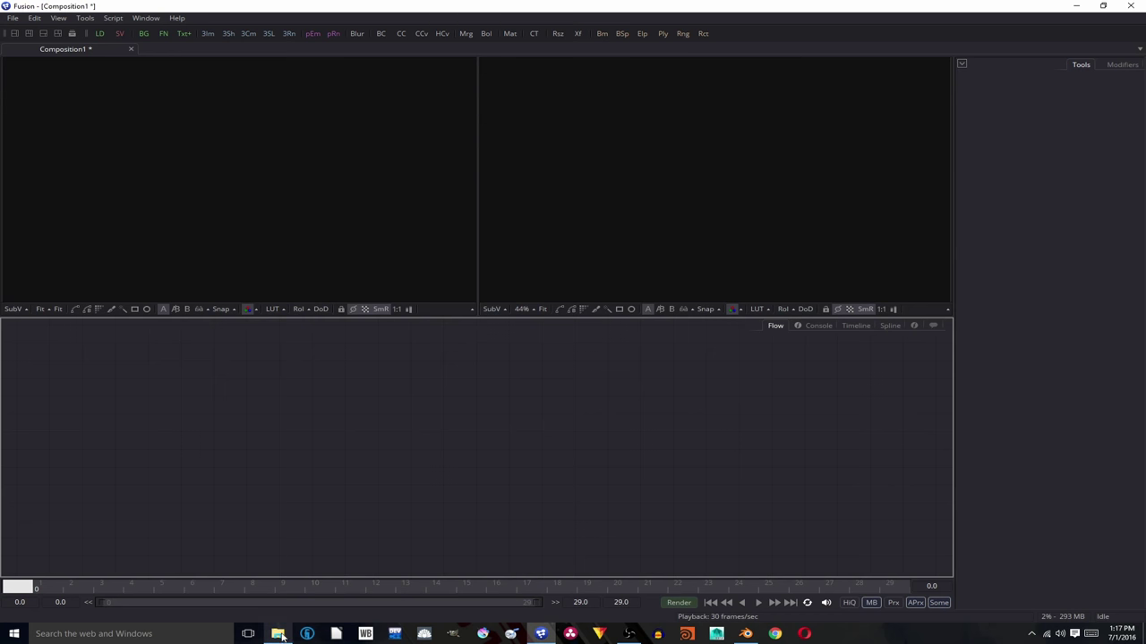
# Drag the X-Wing Renders folder from File Explorer into Fusion's Flow view to create Loader1 (frames 0–29).
pyautogui.click(279, 634)
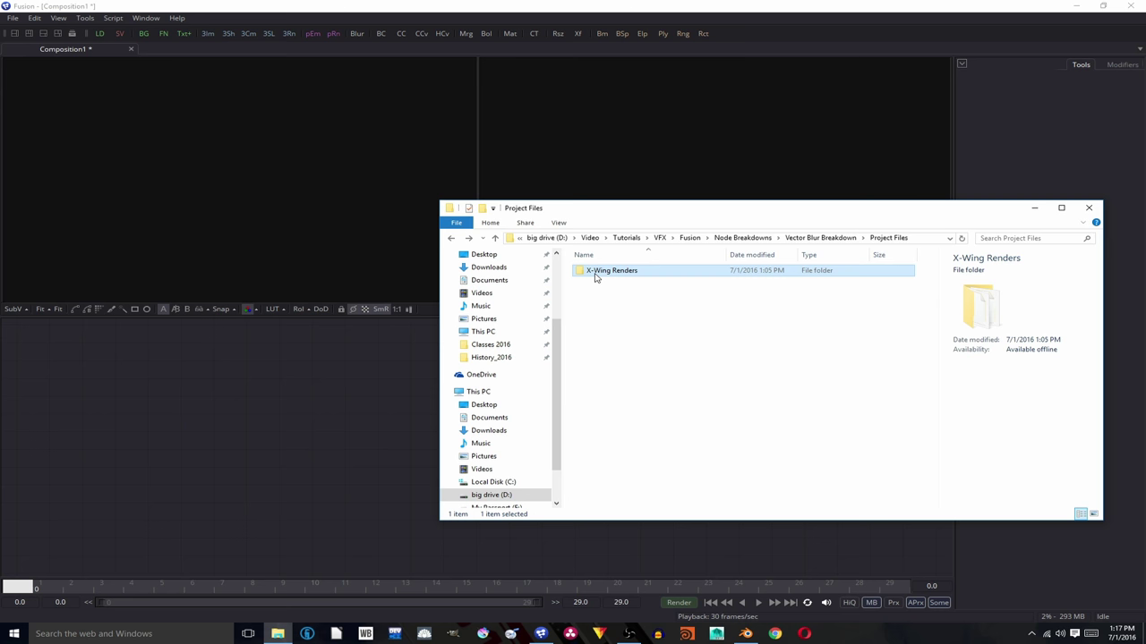
pyautogui.moveTo(594, 276); pyautogui.dragTo(279, 419)
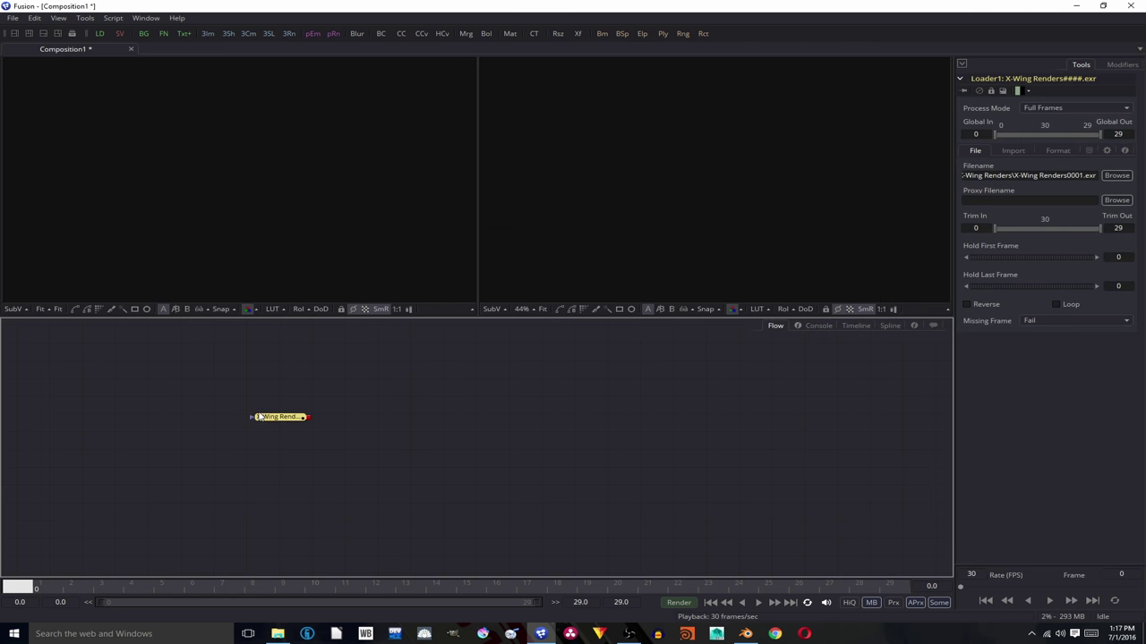
# View the loaded 1280x720 EXR sequence in the right viewer and move forward to see the X-wing.
pyautogui.press('2')
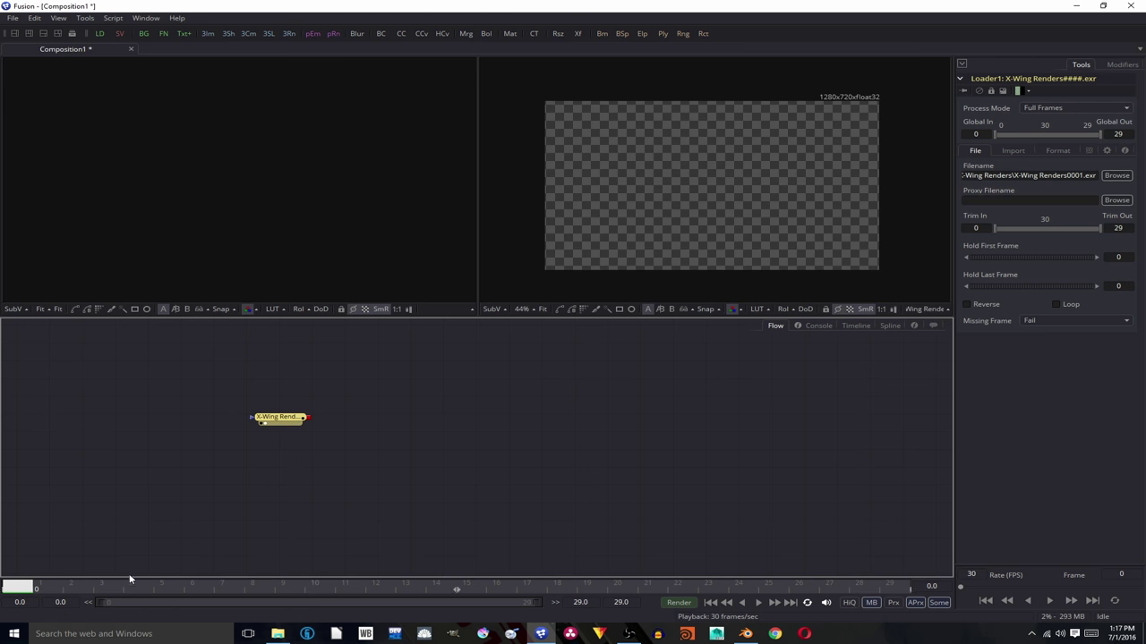
pyautogui.moveTo(32, 589); pyautogui.dragTo(350, 597)
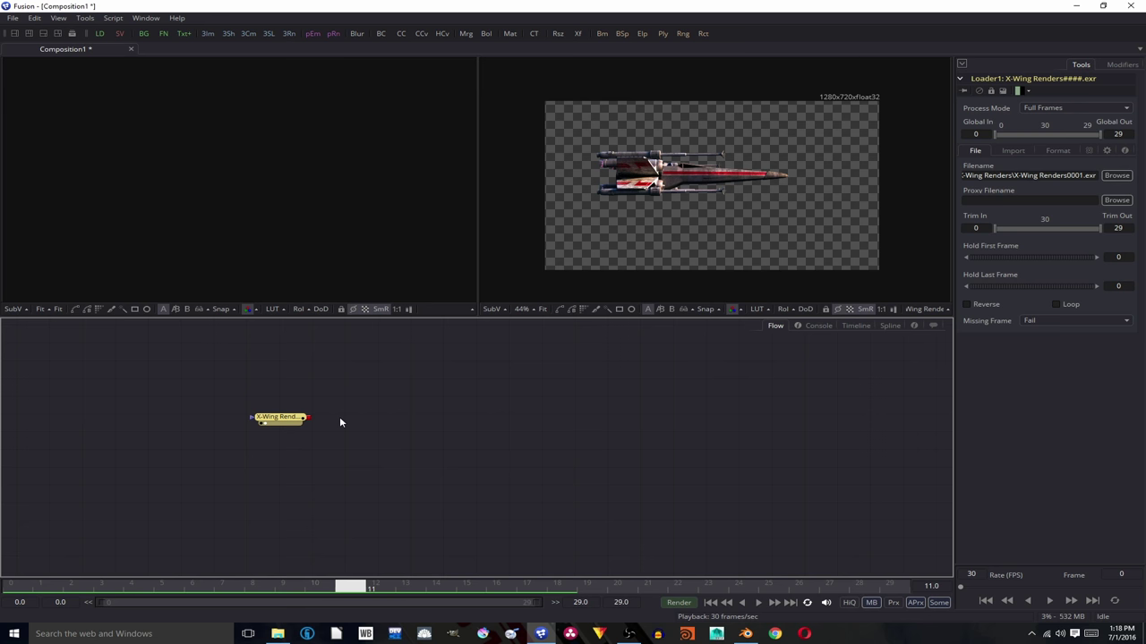
# Add a ColorCorrector after the loader with master RGB gamma 2.0.
pyautogui.hotkey('ctrl', 'space')
pyautogui.write('color')
pyautogui.press('Return')
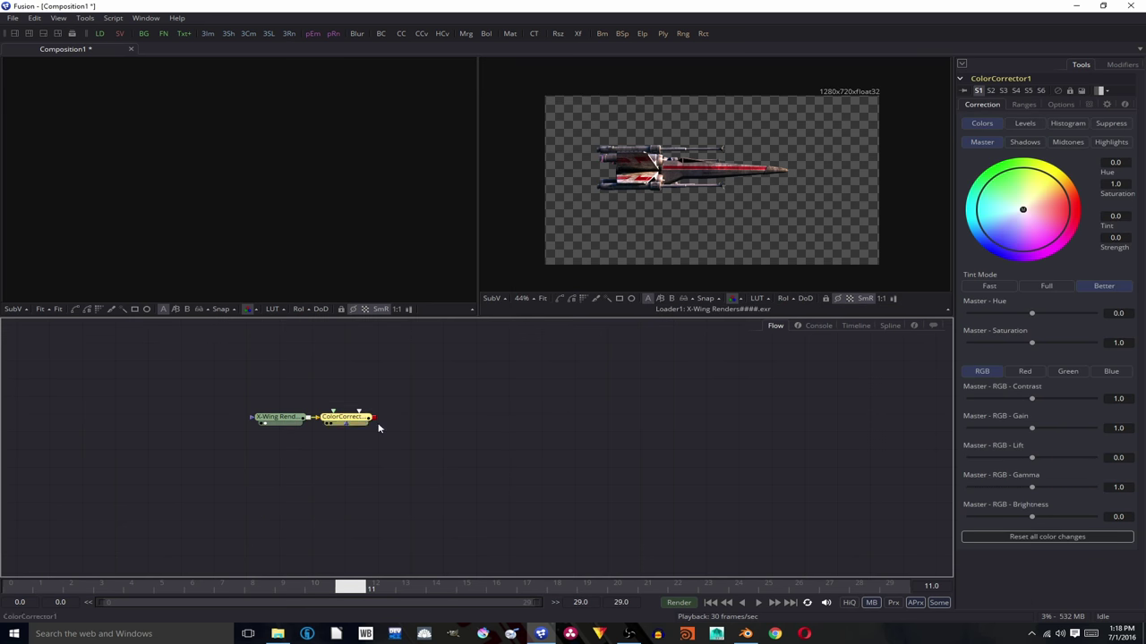
pyautogui.write('2')
pyautogui.press('Tab')
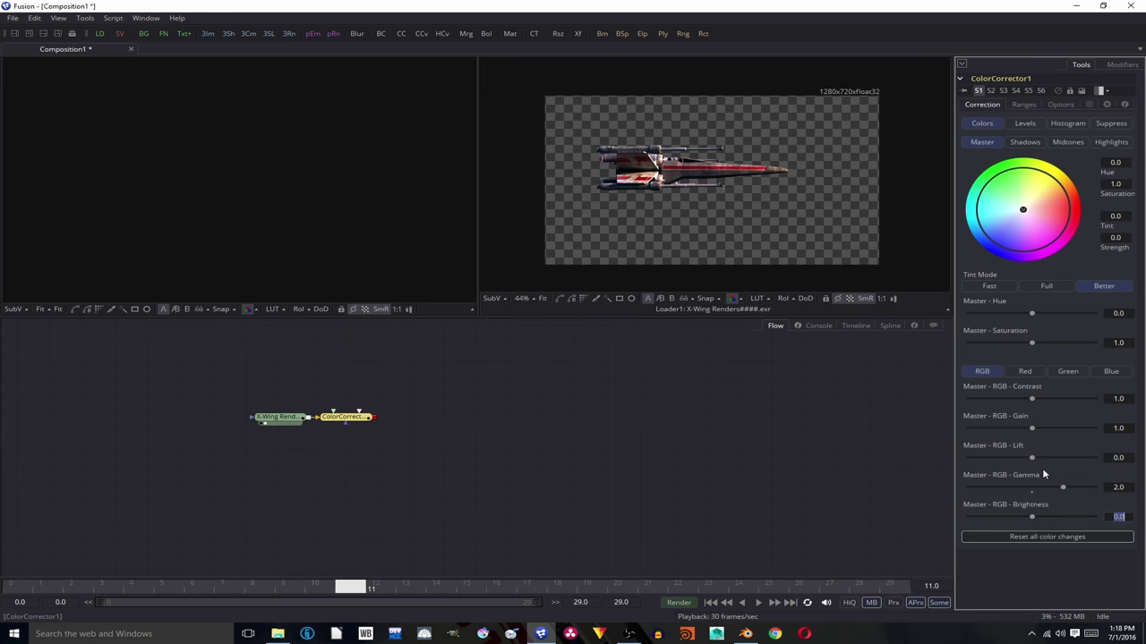
pyautogui.click(326, 422)
# View the gamma-corrected result in the right viewer and scrub between frames 10 and 15.
pyautogui.press('2')
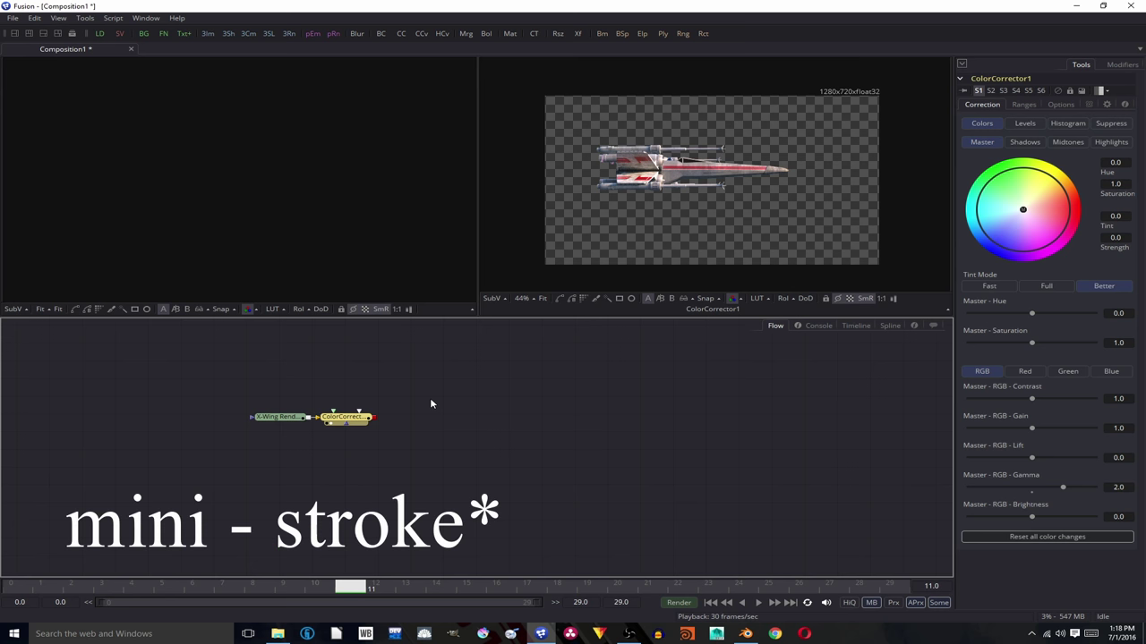
pyautogui.click(452, 405)
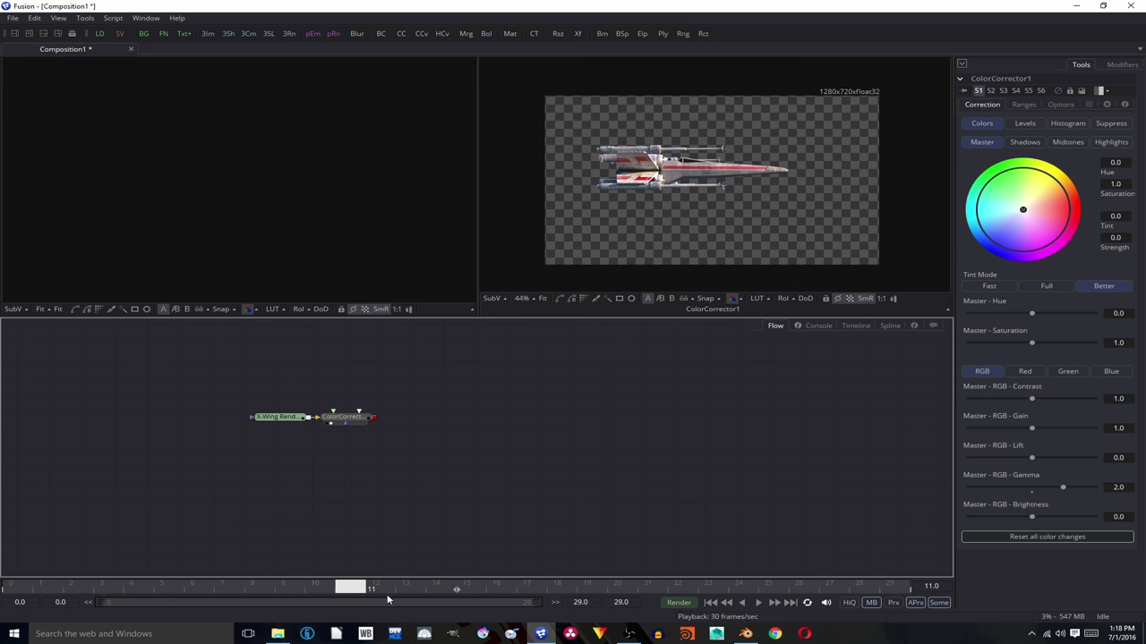
pyautogui.moveTo(358, 587); pyautogui.dragTo(377, 555)
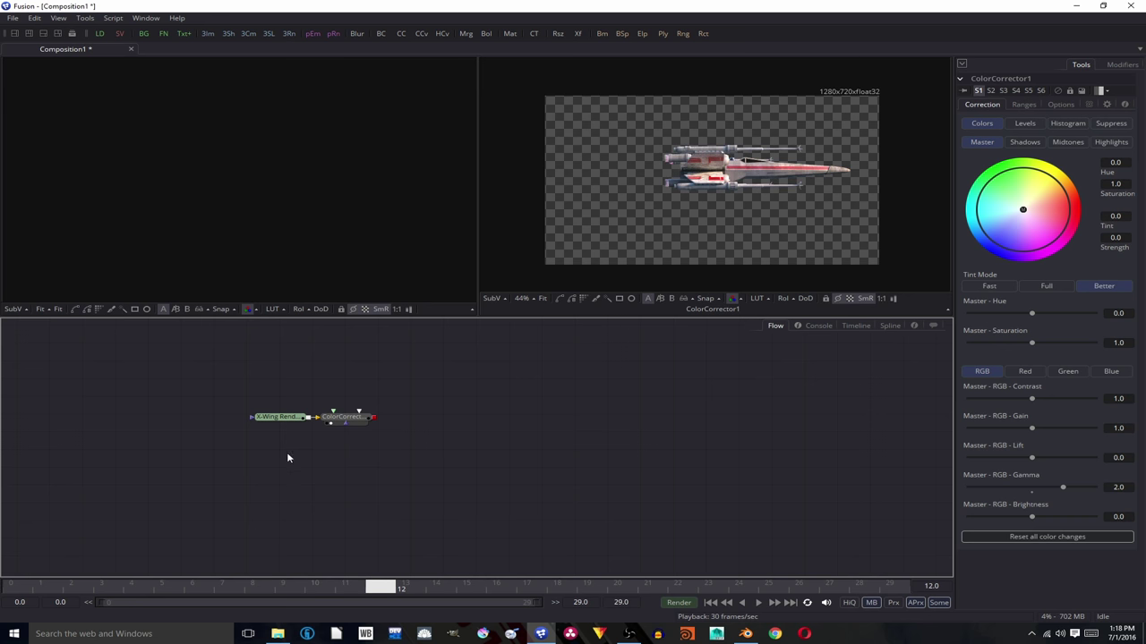
# In the loader's Format settings, map X Velocity to RenderLayer.Vector.X and Y Velocity to RenderLayer.Vector.Y.
pyautogui.click(278, 419)
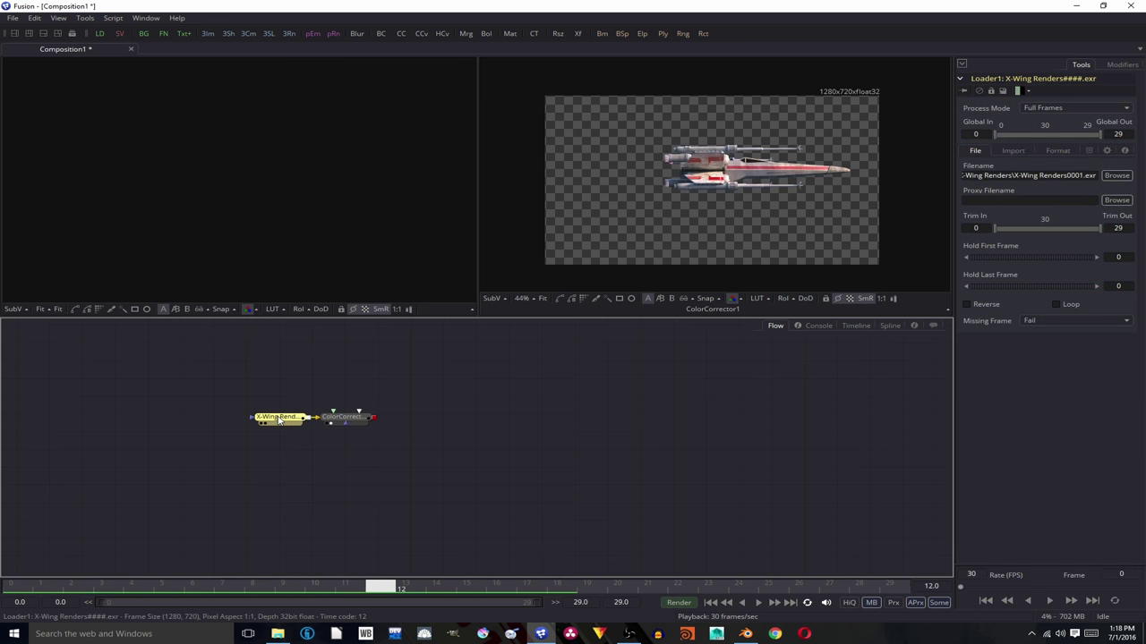
pyautogui.moveTo(278, 422)
pyautogui.mouseDown()
pyautogui.moveTo(275, 405)
pyautogui.moveTo(273, 423)
pyautogui.mouseUp()
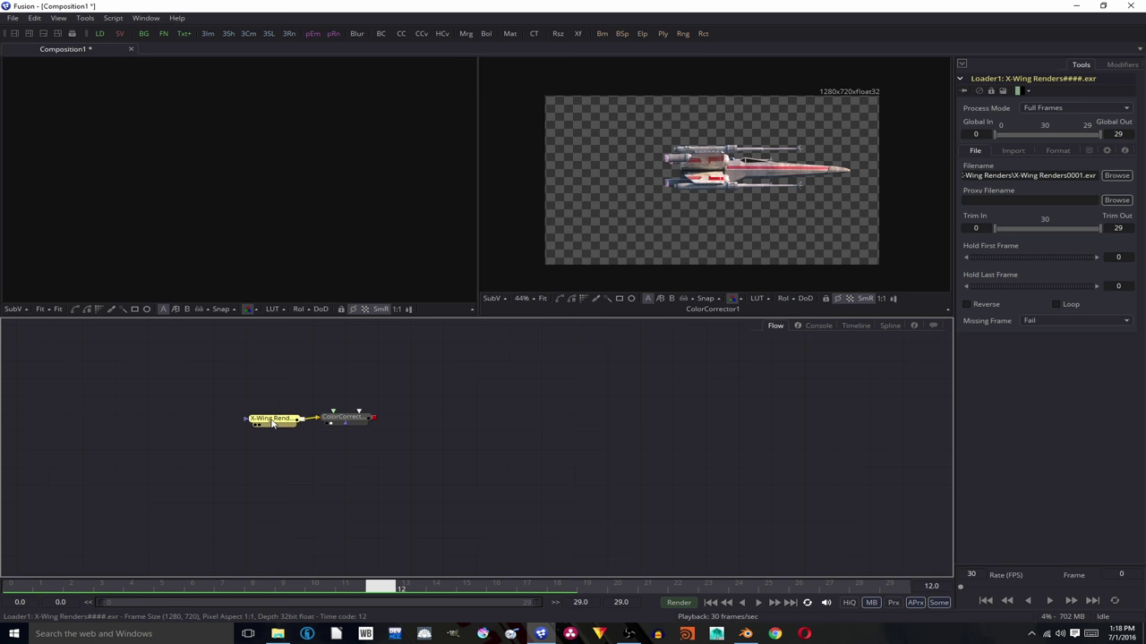
pyautogui.click(1059, 153)
pyautogui.click(966, 181)
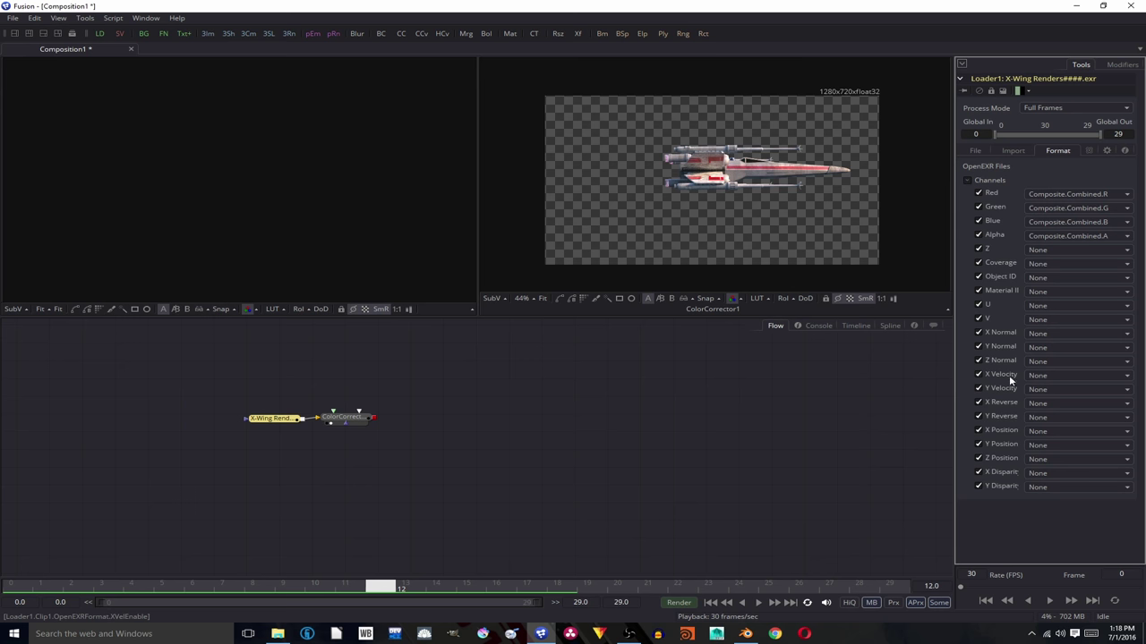
pyautogui.click(1042, 375)
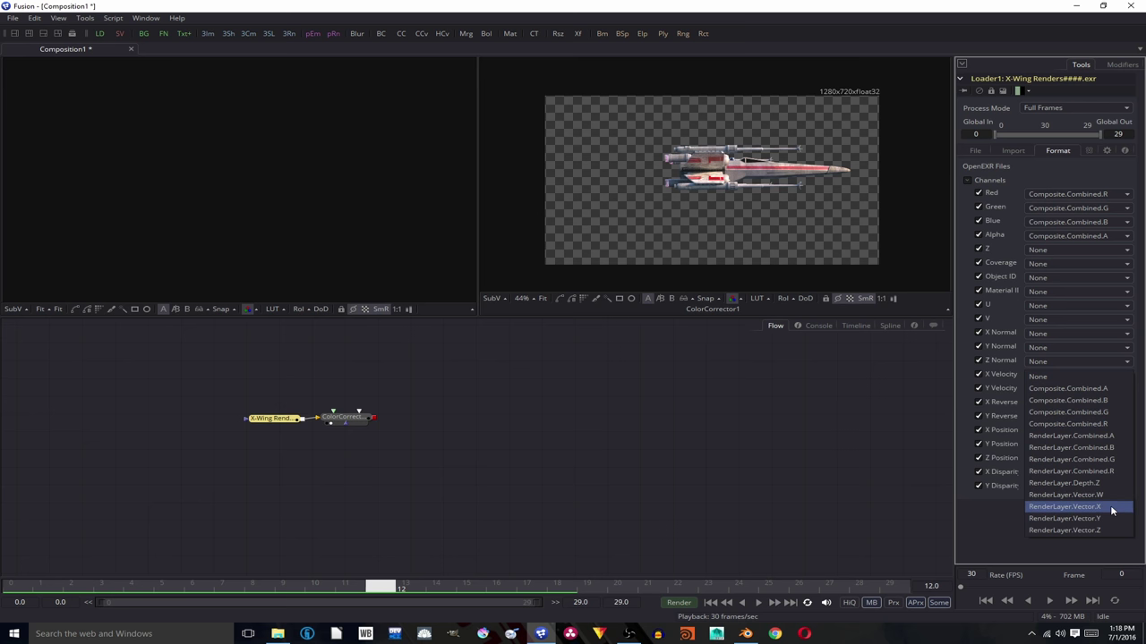
pyautogui.click(1111, 508)
pyautogui.click(1051, 387)
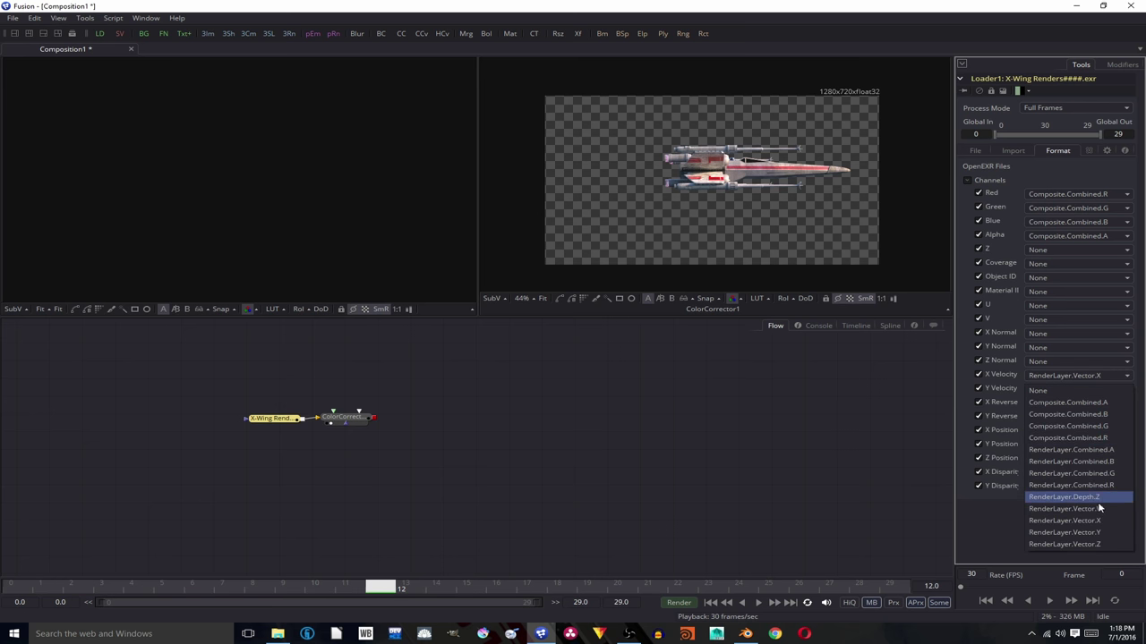
pyautogui.click(1099, 534)
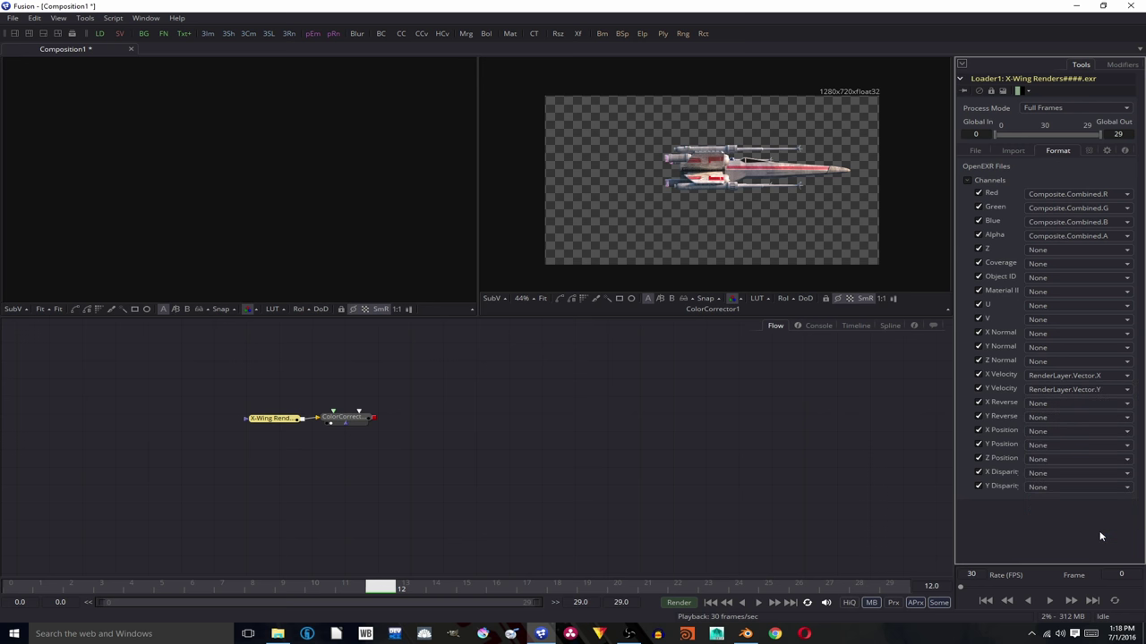
# Add a Vector Distortion node after ColorCorrector1.
pyautogui.click(362, 417)
pyautogui.hotkey('shift', 'space')
pyautogui.write('vector')
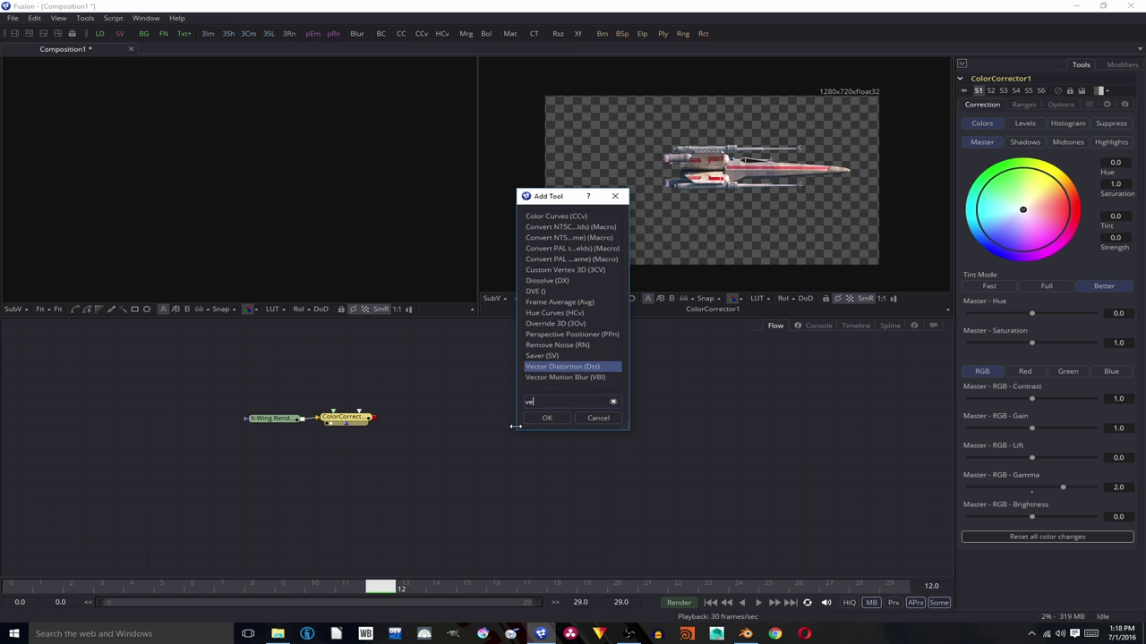
pyautogui.press('Return')
pyautogui.moveTo(402, 418); pyautogui.dragTo(437, 421)
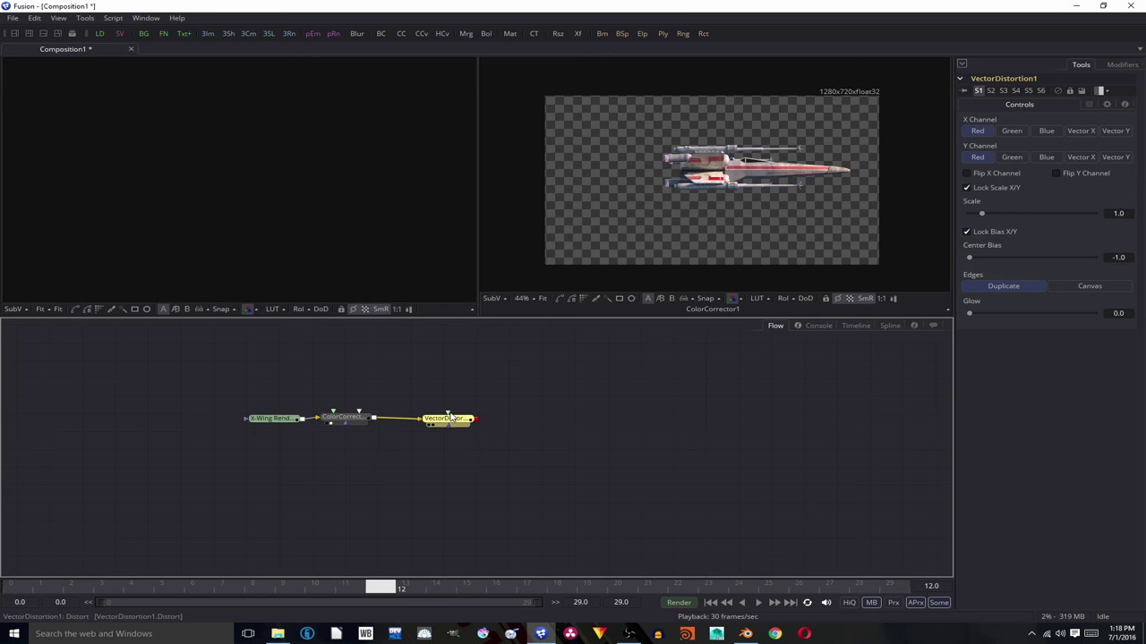
# Connect the X-Wing loader to VectorDistortion1's distortion input, routed over the nodes with two routing points.
pyautogui.moveTo(448, 413); pyautogui.dragTo(260, 417)
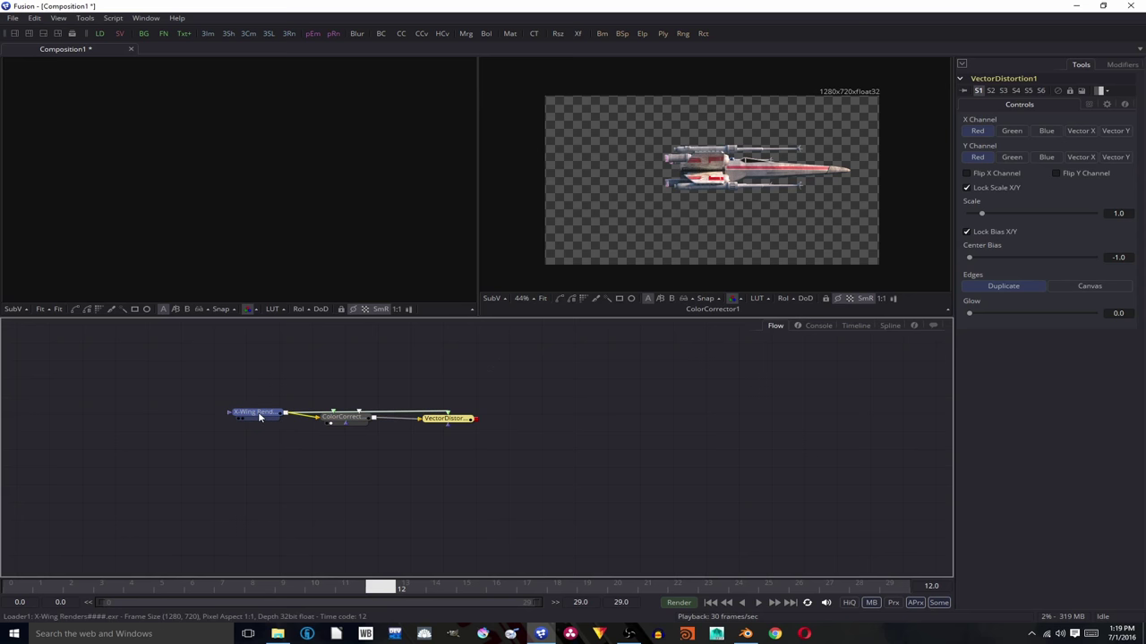
pyautogui.keyDown('ctrl'); pyautogui.click(394, 413); pyautogui.keyUp('ctrl')
pyautogui.moveTo(394, 413); pyautogui.dragTo(449, 384)
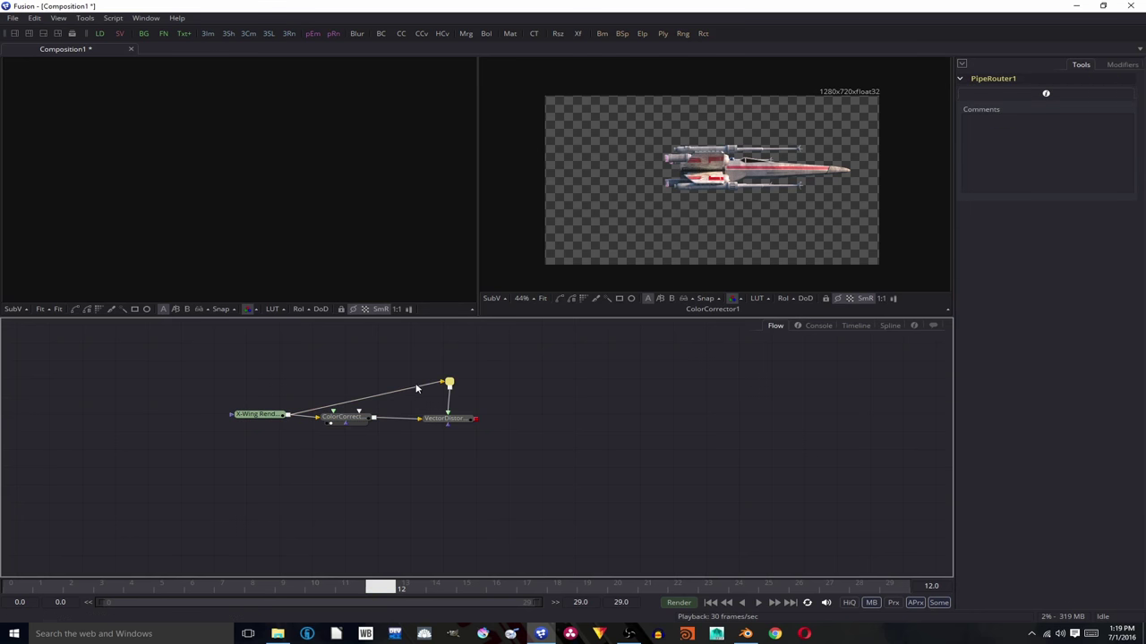
pyautogui.keyDown('ctrl'); pyautogui.click(345, 402); pyautogui.keyUp('ctrl')
pyautogui.moveTo(344, 403); pyautogui.dragTo(258, 417)
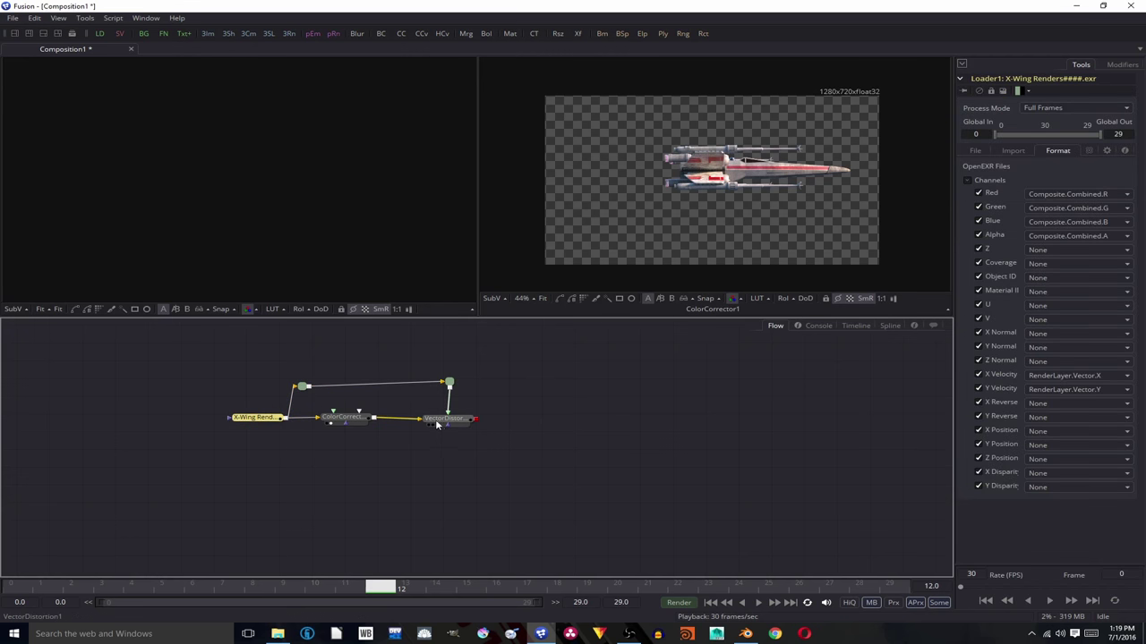
# View the VectorDistortion1 result showing the smeared ship.
pyautogui.click(436, 426)
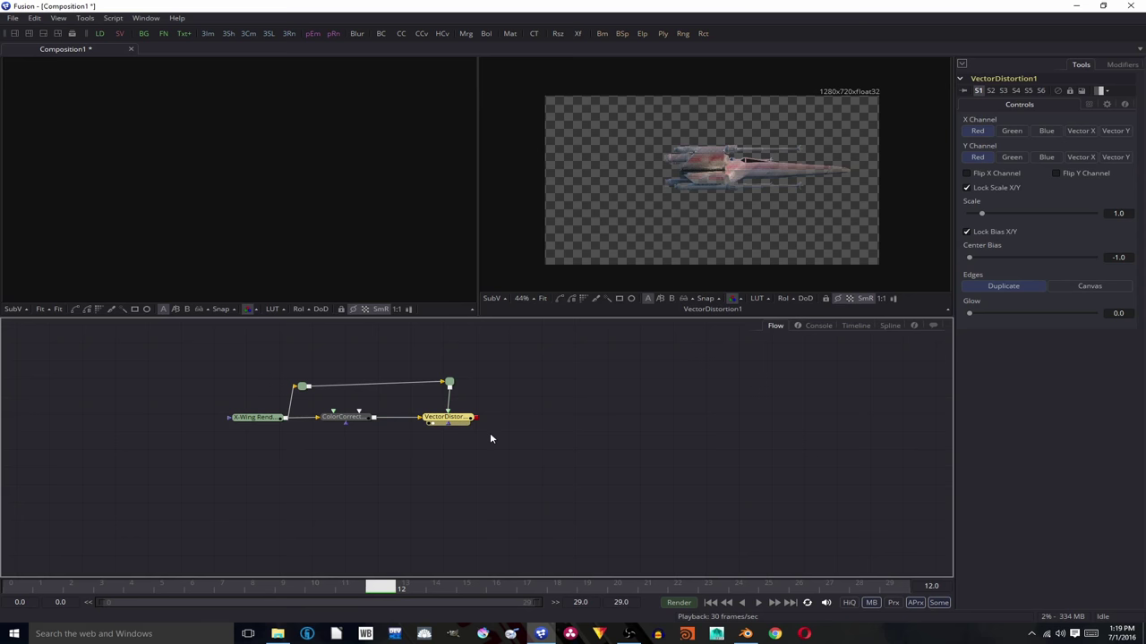
pyautogui.scroll(3, 748, 171)
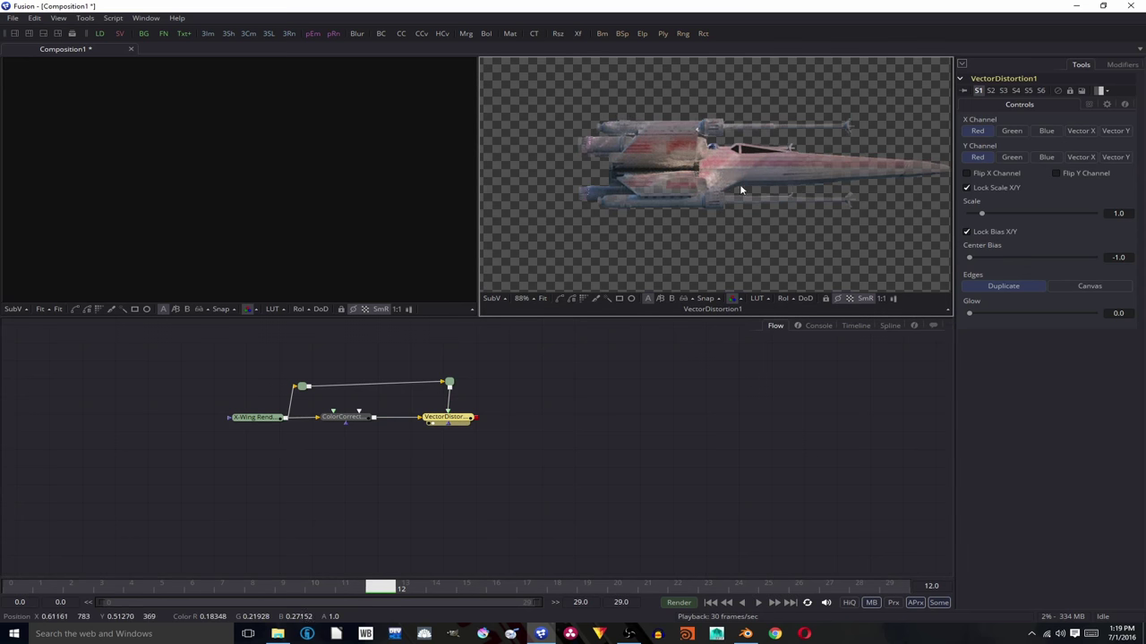
pyautogui.scroll(-1, 694, 184)
pyautogui.click(452, 417)
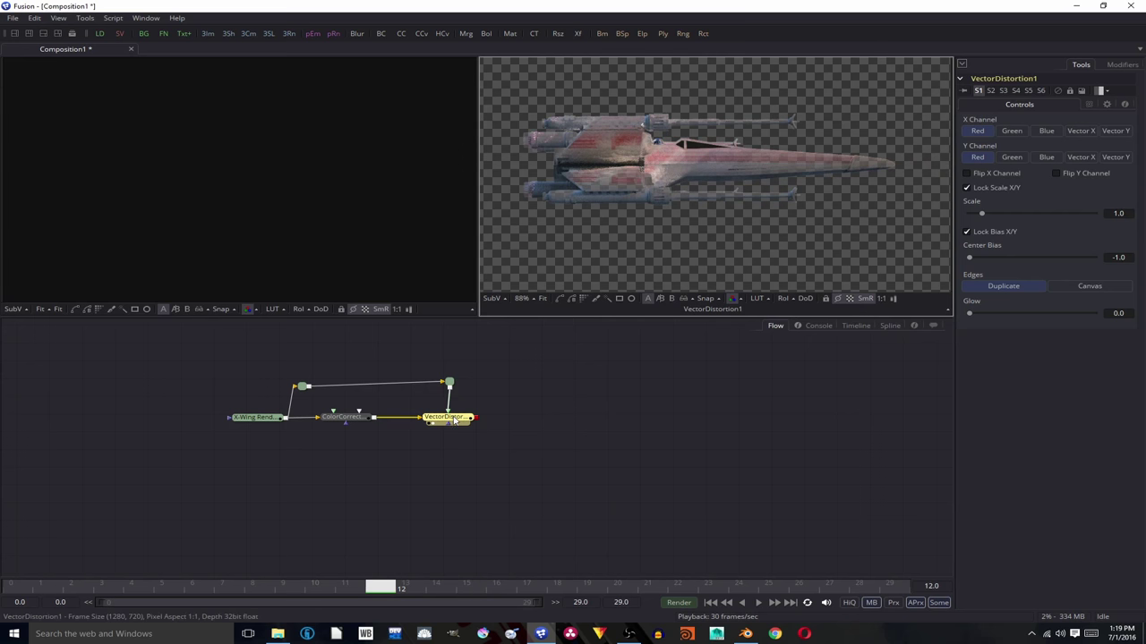
# Replace VectorDistortion1 with a Vector Motion Blur node after ColorCorrector1.
pyautogui.press('Delete')
pyautogui.hotkey('ctrl', 'space')
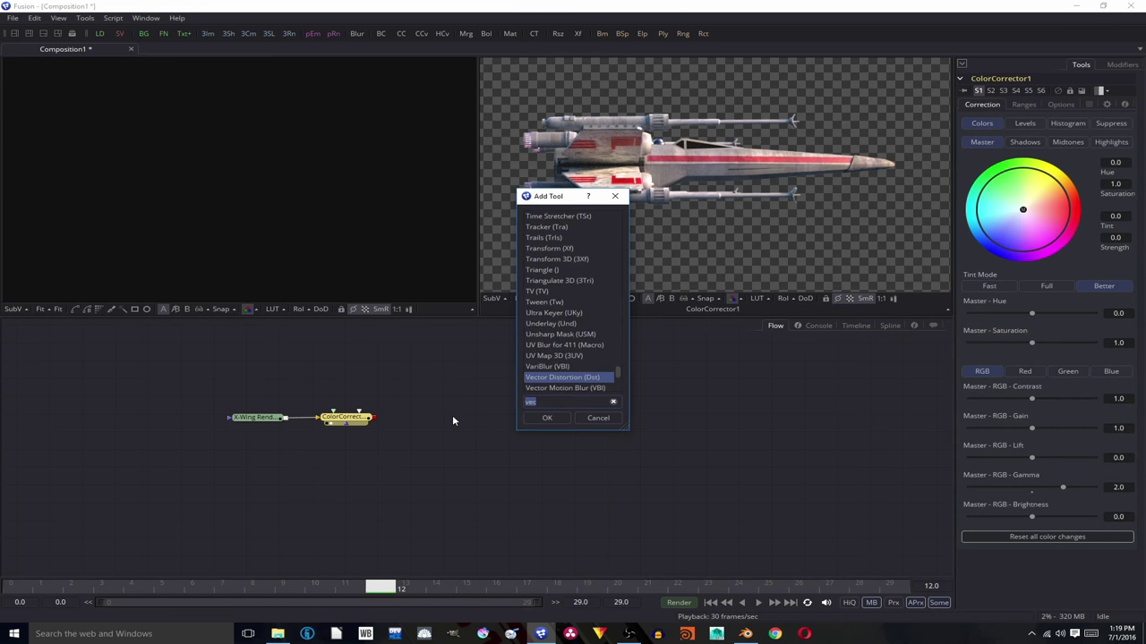
pyautogui.write('vec')
pyautogui.press('Down')
pyautogui.press('Return')
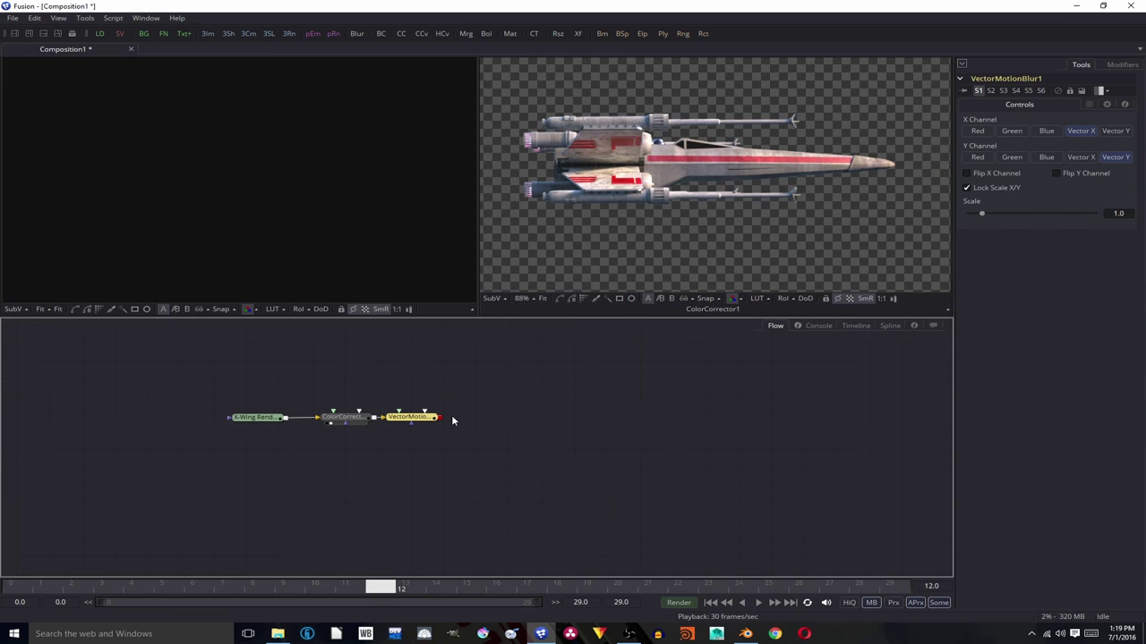
# Feed the X-Wing loader into the blur's vector input via routing points and show it in the left viewer.
pyautogui.moveTo(399, 412); pyautogui.dragTo(284, 418)
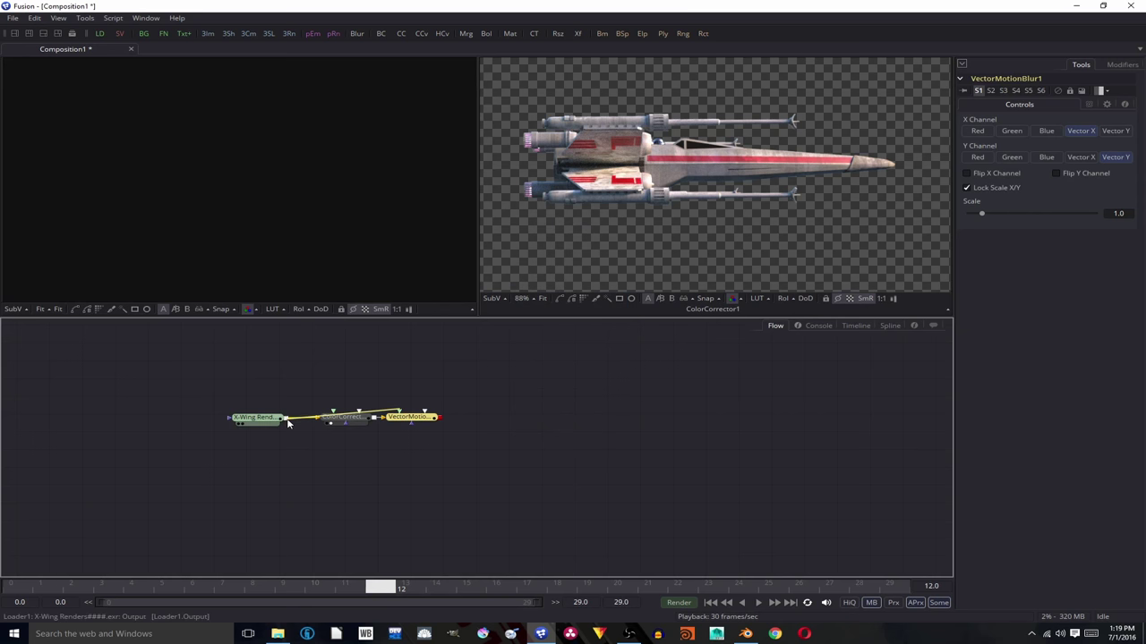
pyautogui.keyDown('ctrl'); pyautogui.click(380, 417); pyautogui.keyUp('ctrl')
pyautogui.moveTo(380, 417); pyautogui.dragTo(293, 389)
pyautogui.click(392, 423)
pyautogui.keyDown('ctrl'); pyautogui.click(363, 392); pyautogui.keyUp('ctrl')
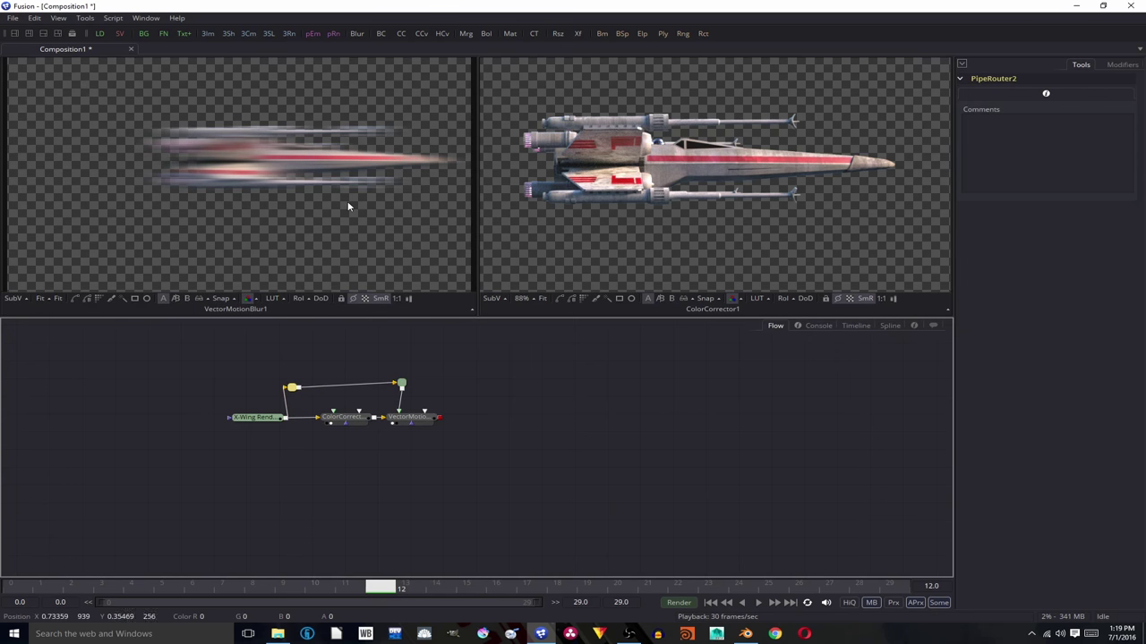
pyautogui.scroll(-2, 350, 205)
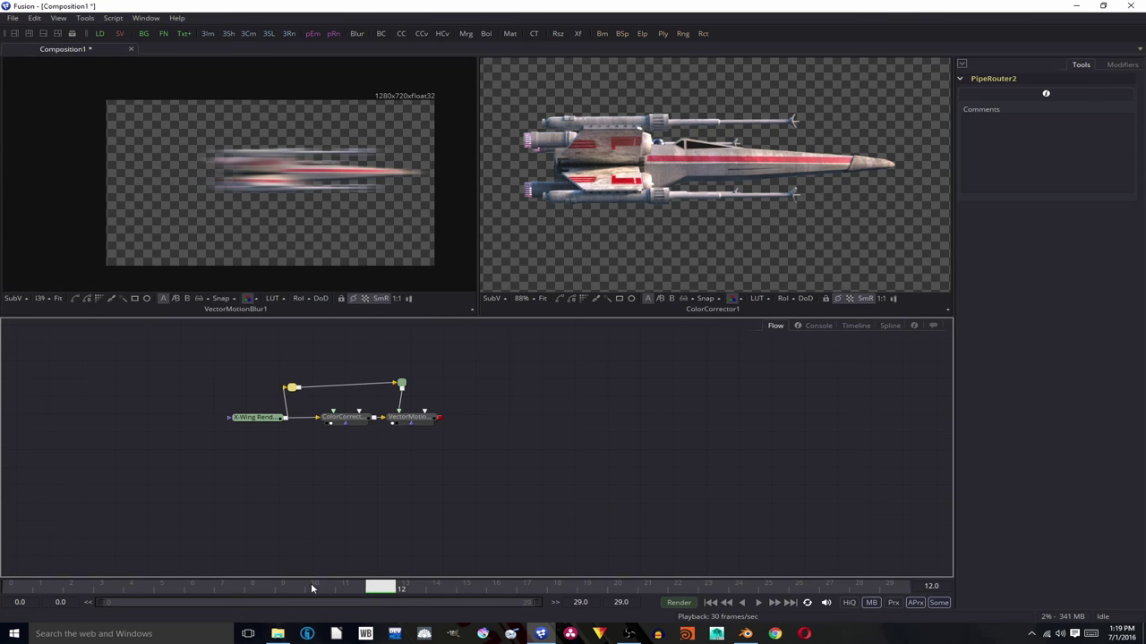
# Play the motion-blurred animation from the first frame, then stop playback.
pyautogui.moveTo(314, 587); pyautogui.dragTo(30, 577)
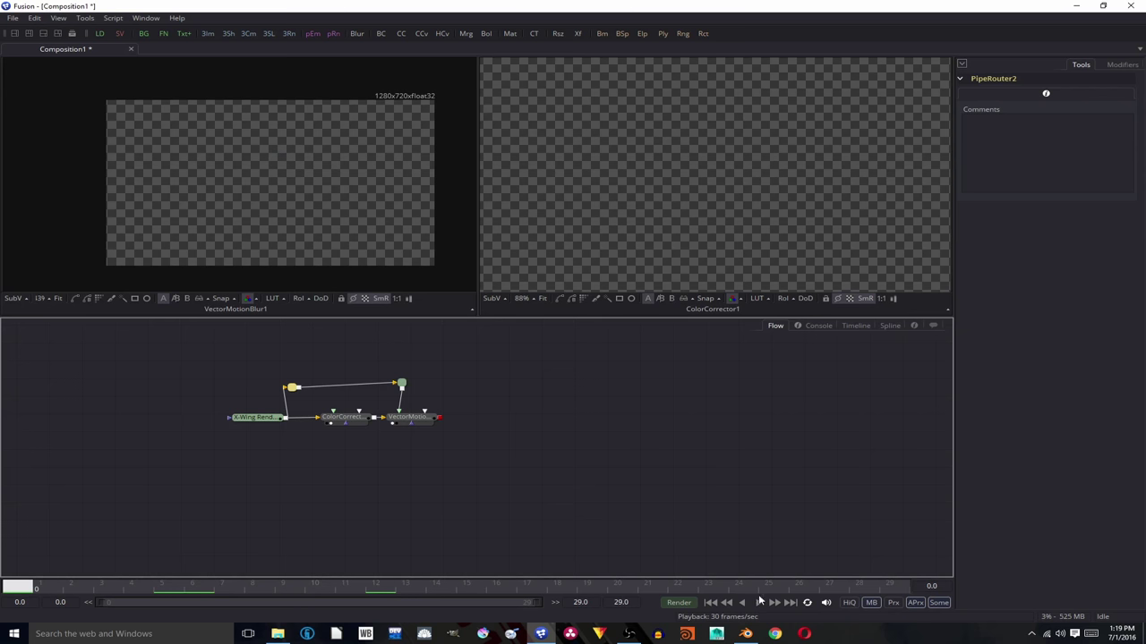
pyautogui.click(757, 602)
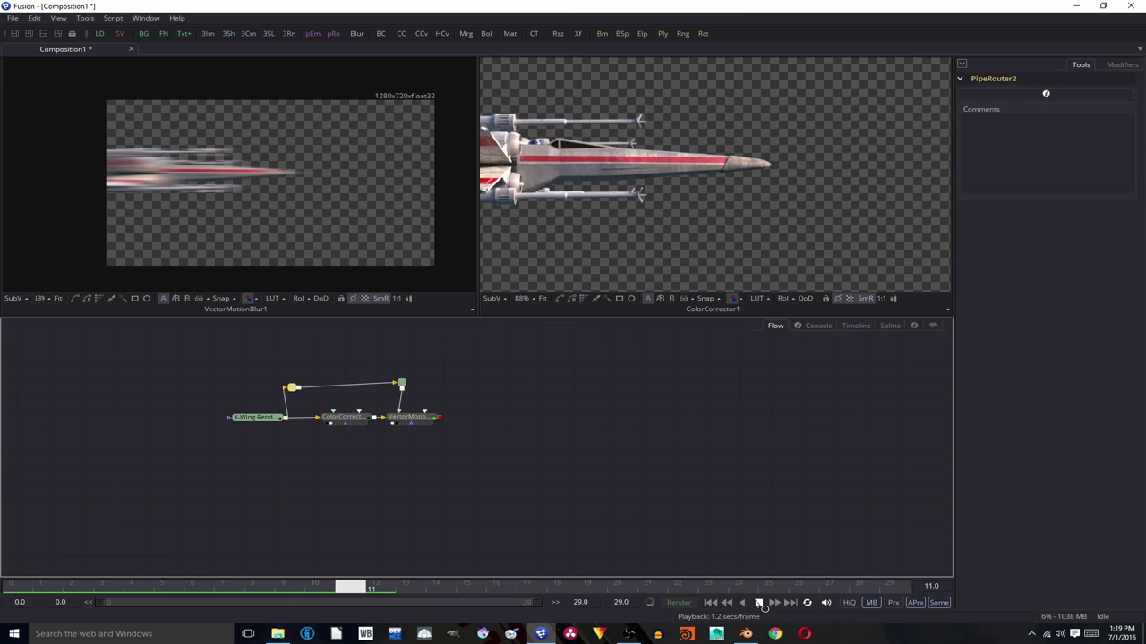
pyautogui.click(758, 603)
# Raise VectorMotionBlur1's Scale to 2.0 to lengthen the ship's motion streak.
pyautogui.click(410, 417)
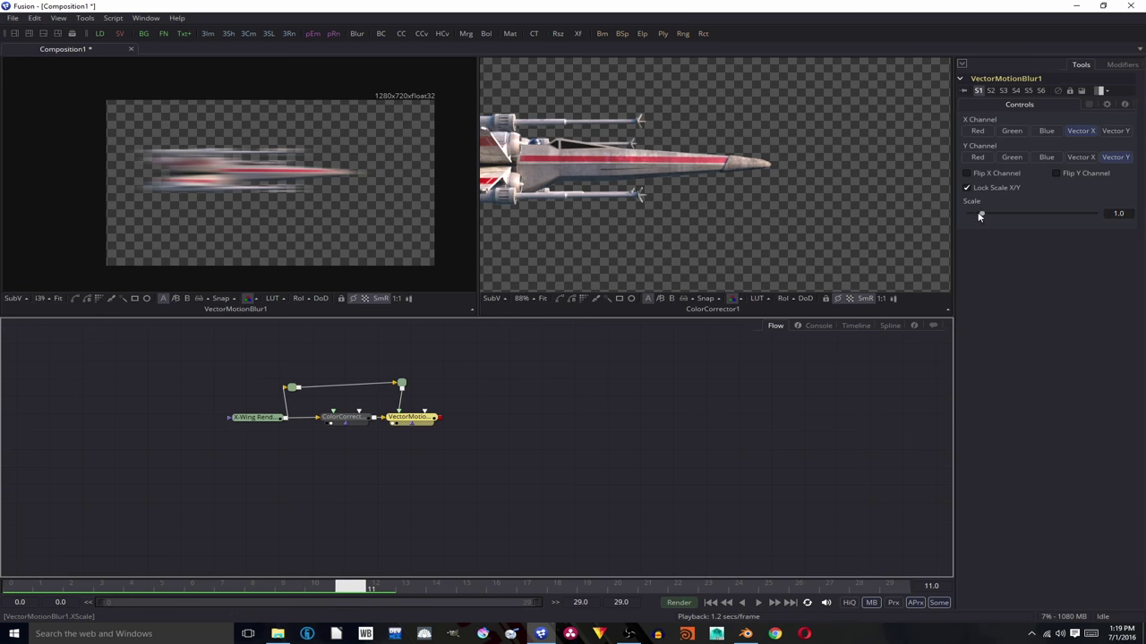
pyautogui.click(1119, 213)
pyautogui.write('2')
pyautogui.press('Return')
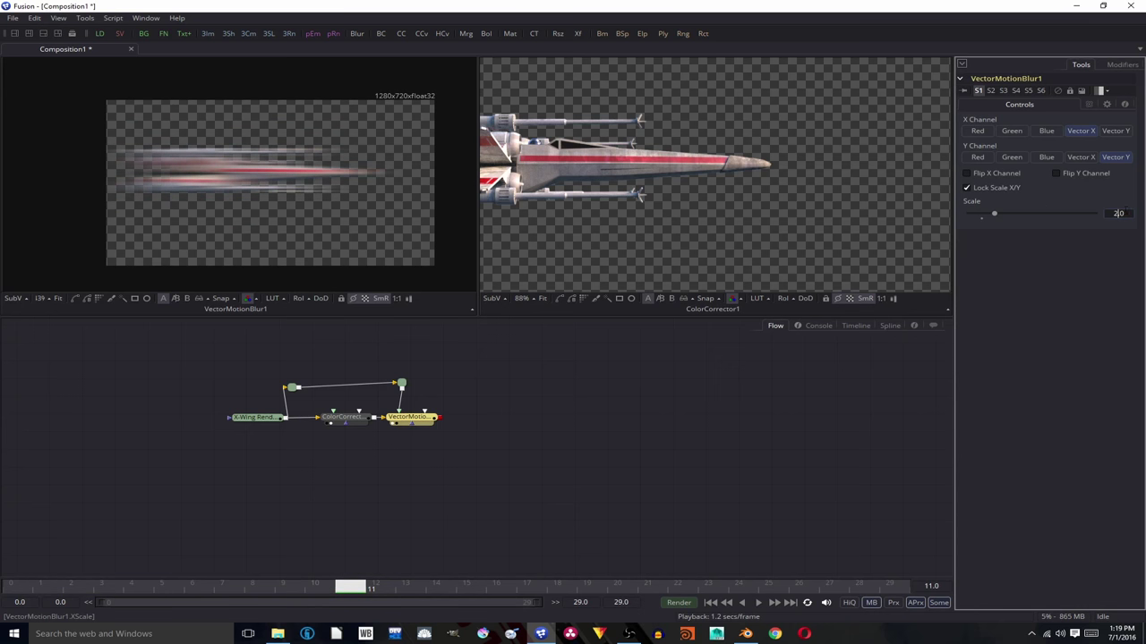
# Lower the VectorMotionBlur1 Scale to 0.5 for a shorter streak.
pyautogui.hotkey('ctrl', 'a')
pyautogui.press('BackSpace')
pyautogui.write('0.5')
pyautogui.press('Return')
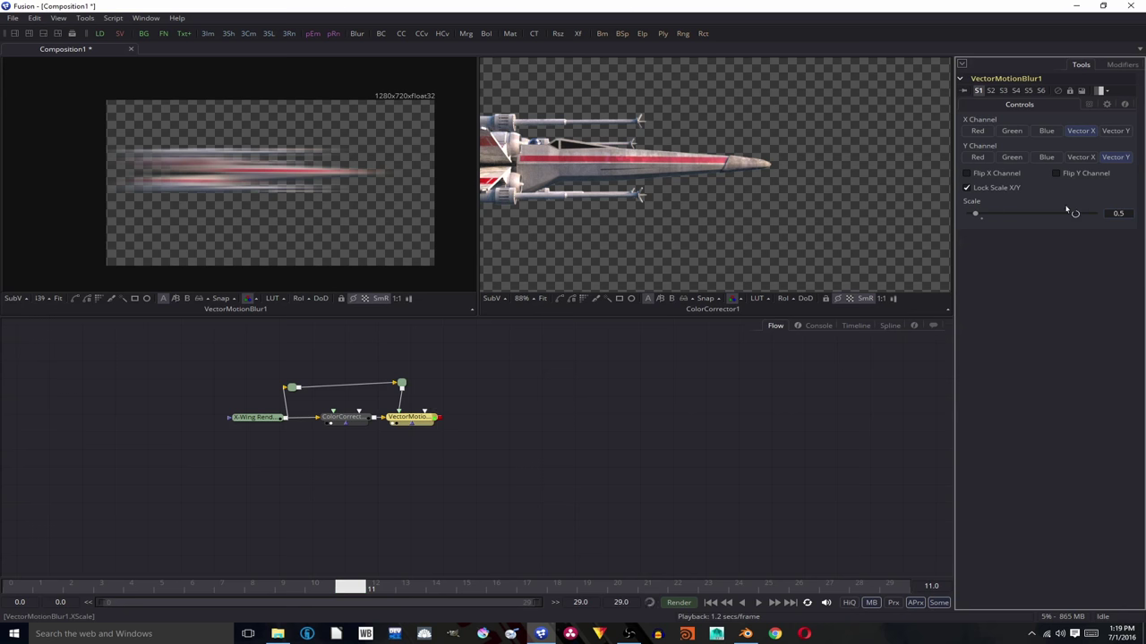